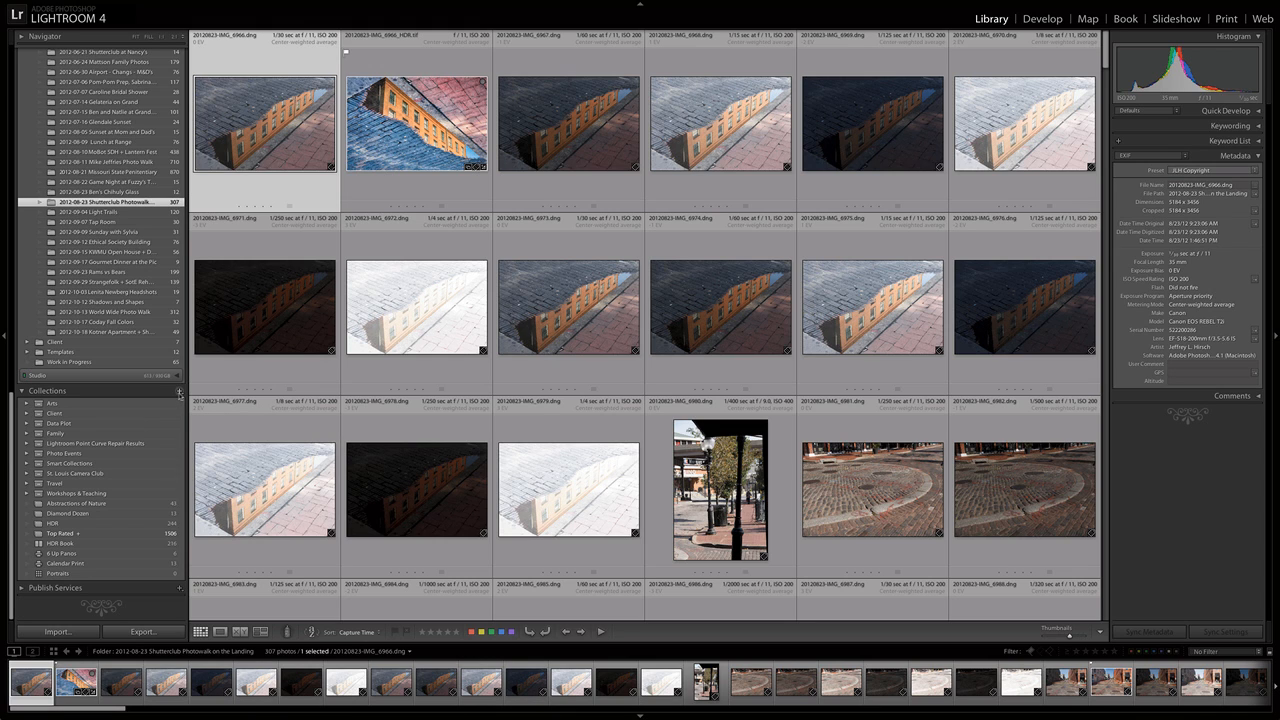
Create a top-level collection set named "Riverfront Photowalk".
click(180, 394)
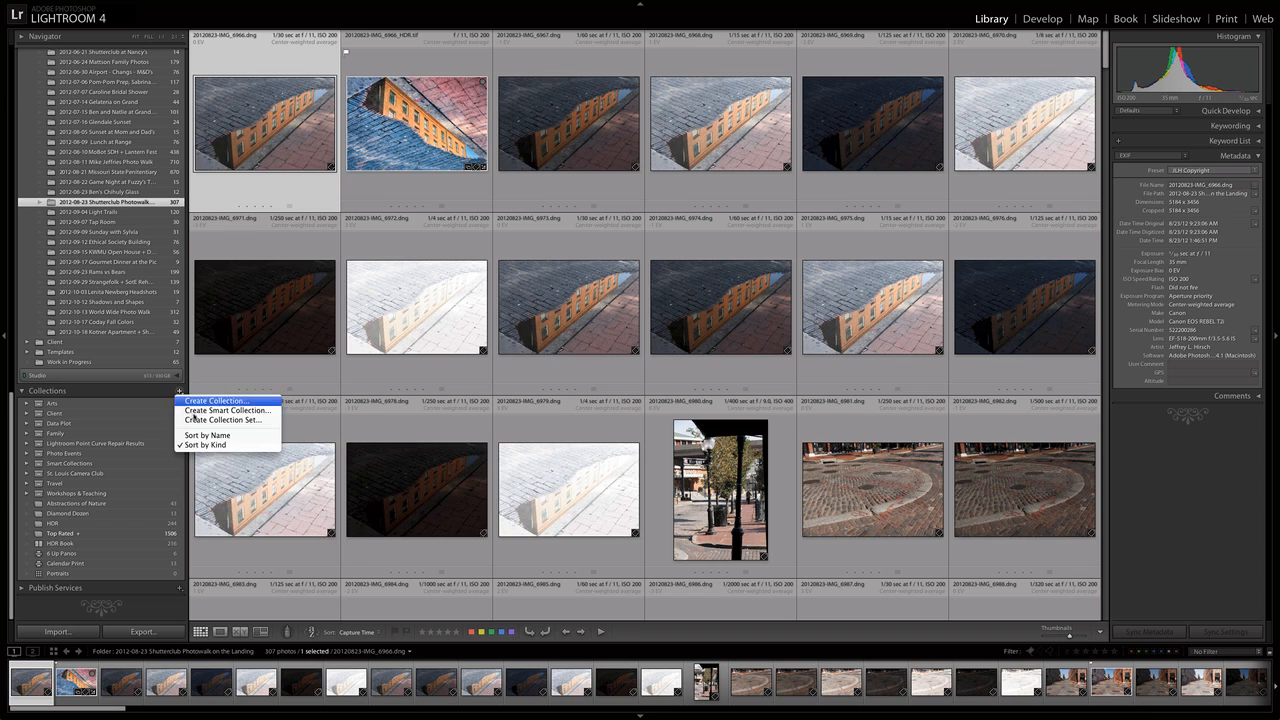
click(220, 420)
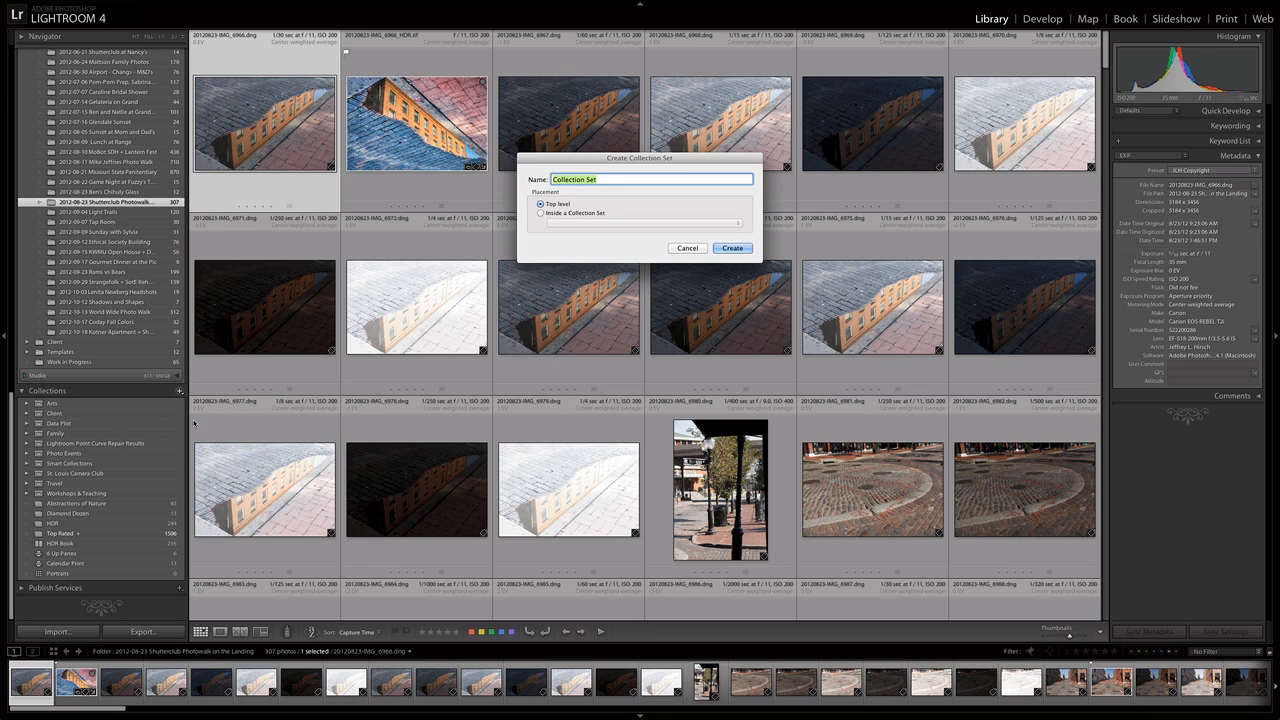
text(Riverfront Photowalk)
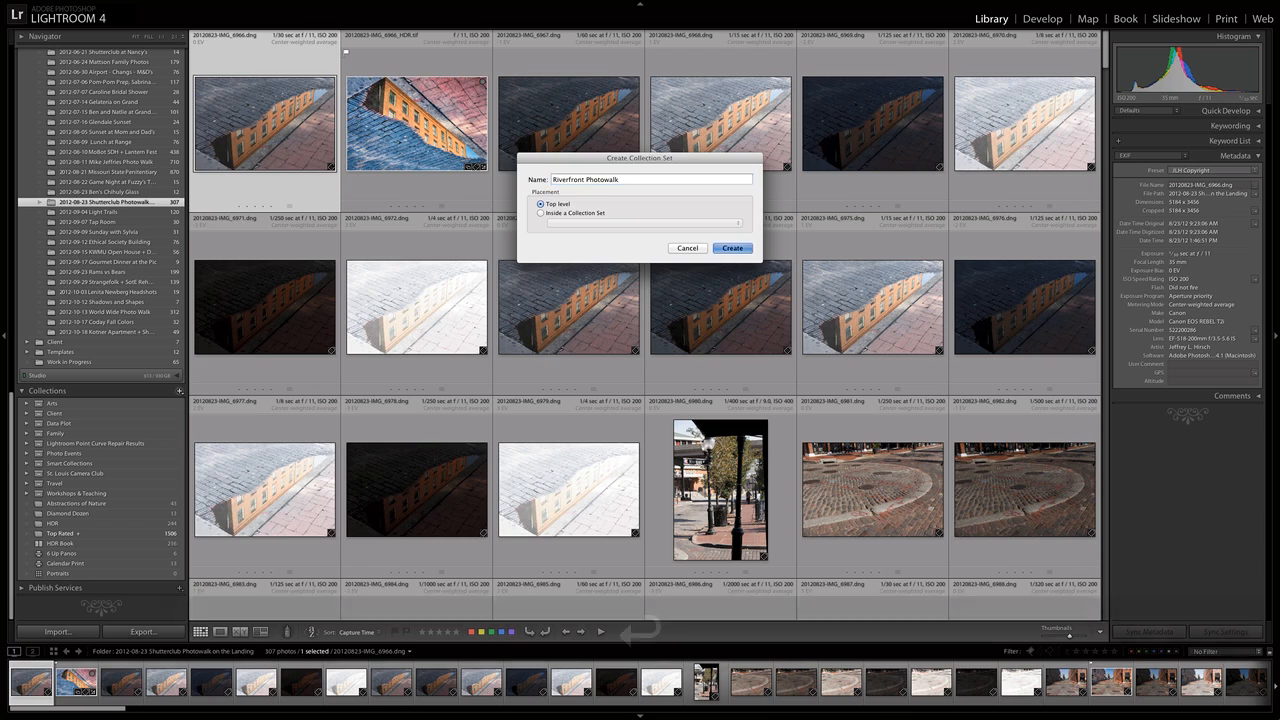
key(Return)
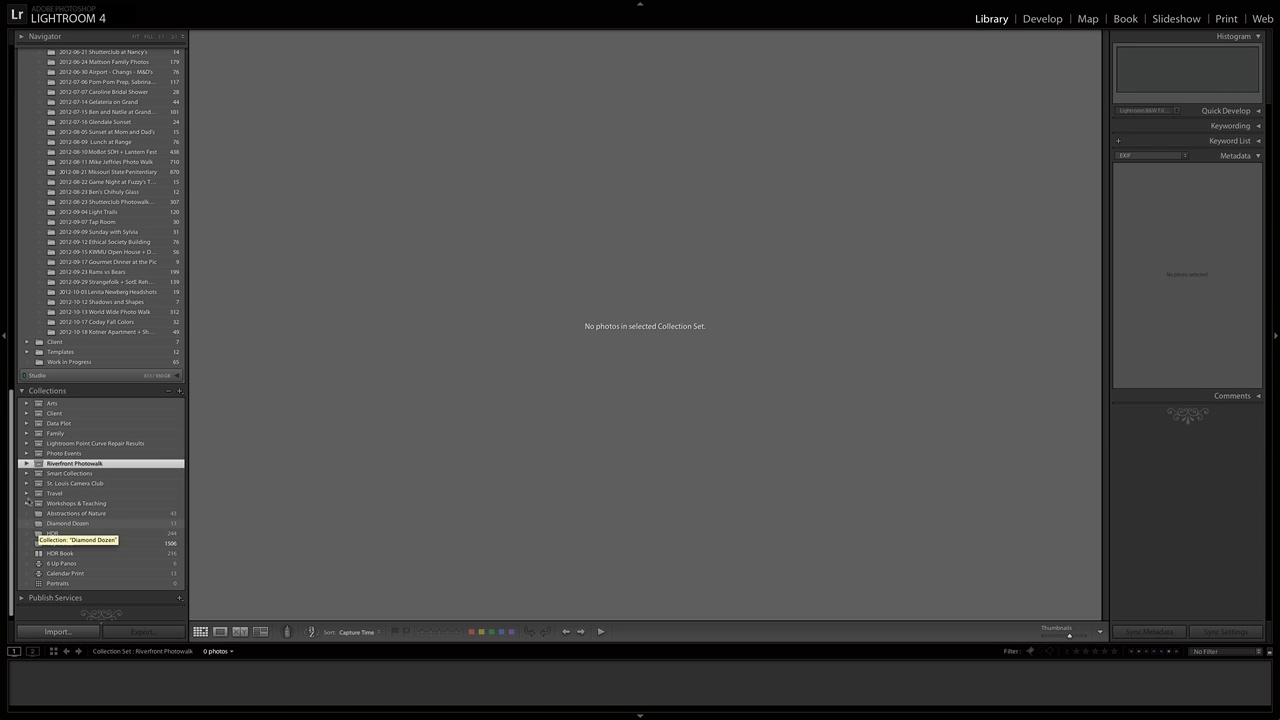
Create a collection "Photowalk FULL" inside the Riverfront Photowalk set, including all photos from the "2012-08-23 Shutterclub Photowalk on the Landing" folder.
click(86, 203)
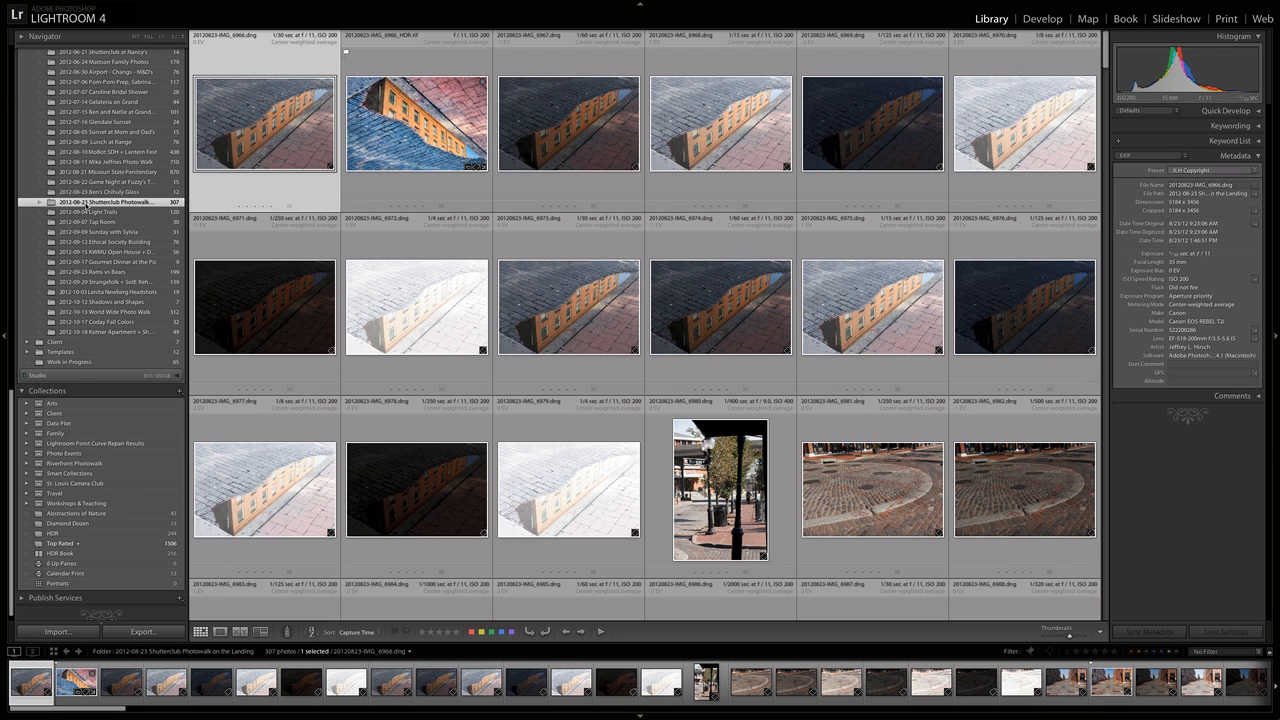
key(super)
key(super+a)
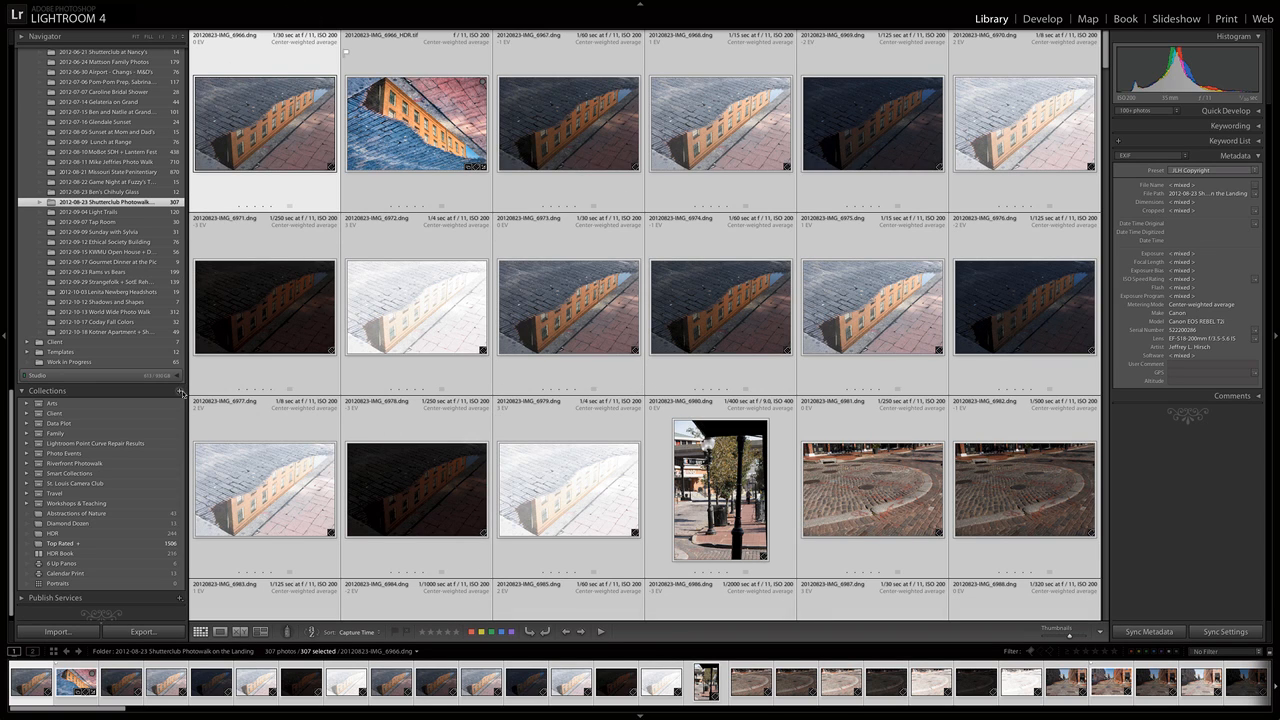
click(180, 391)
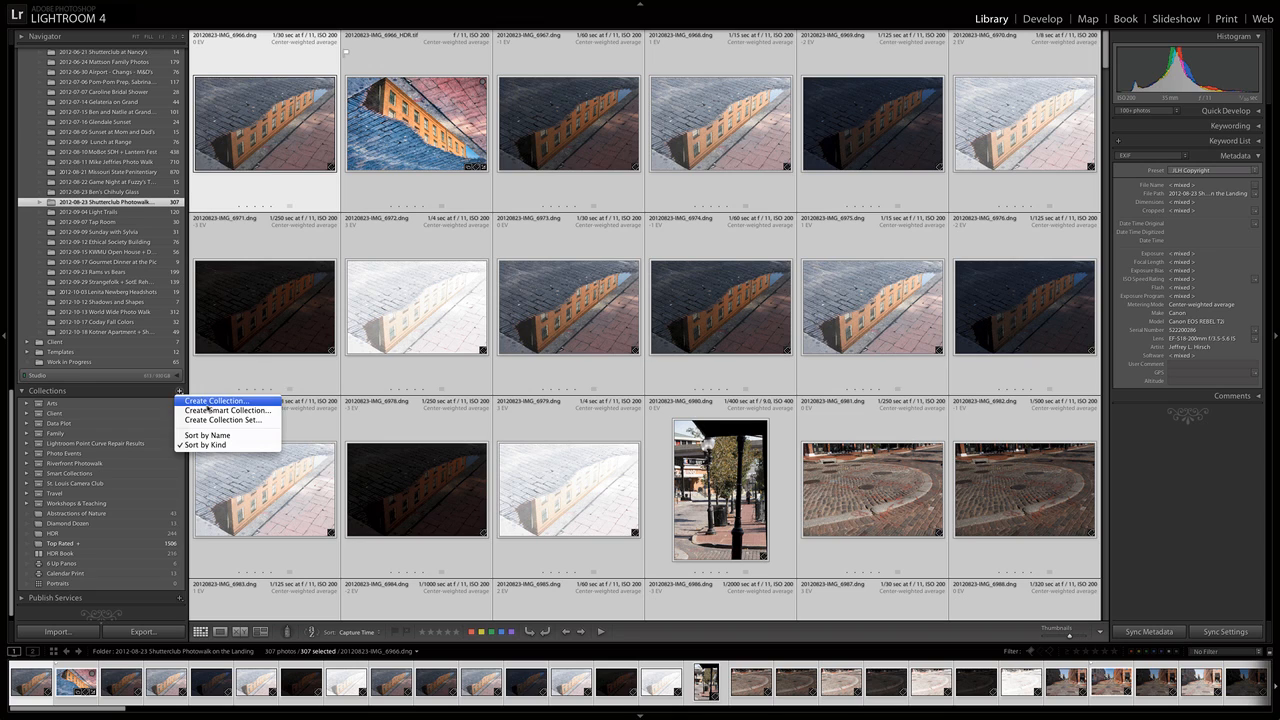
click(212, 401)
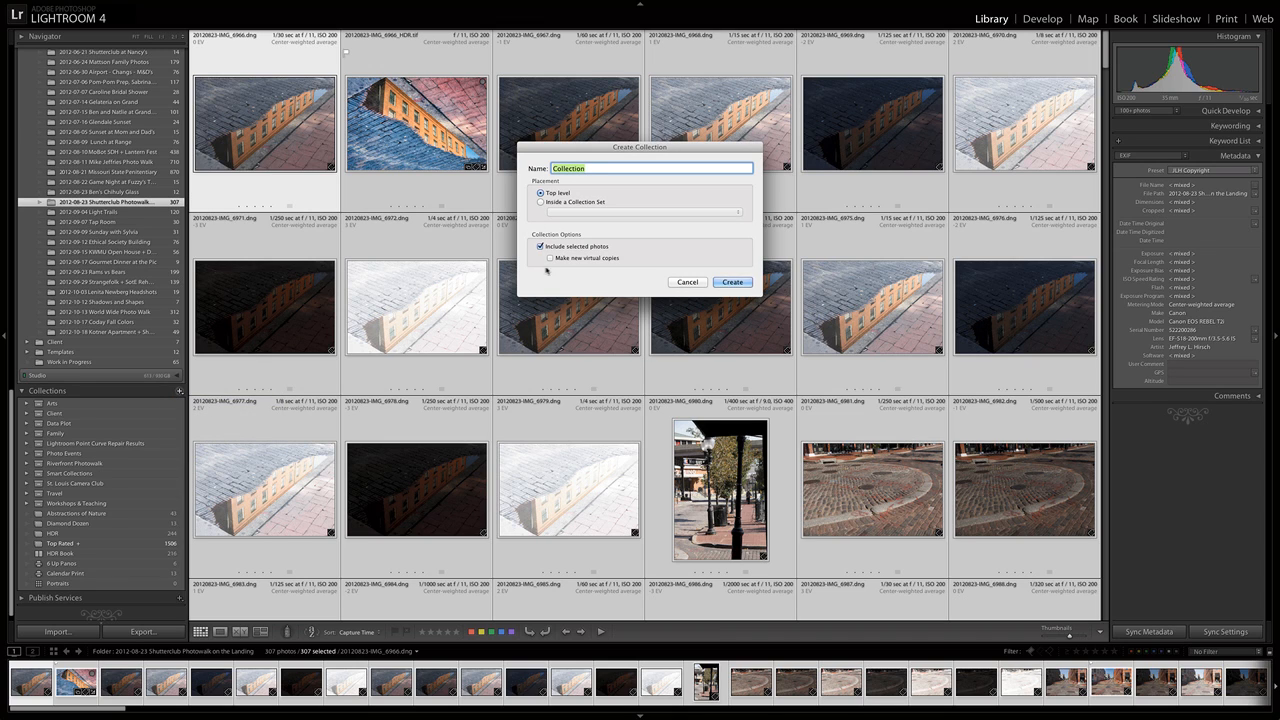
text(Ph)
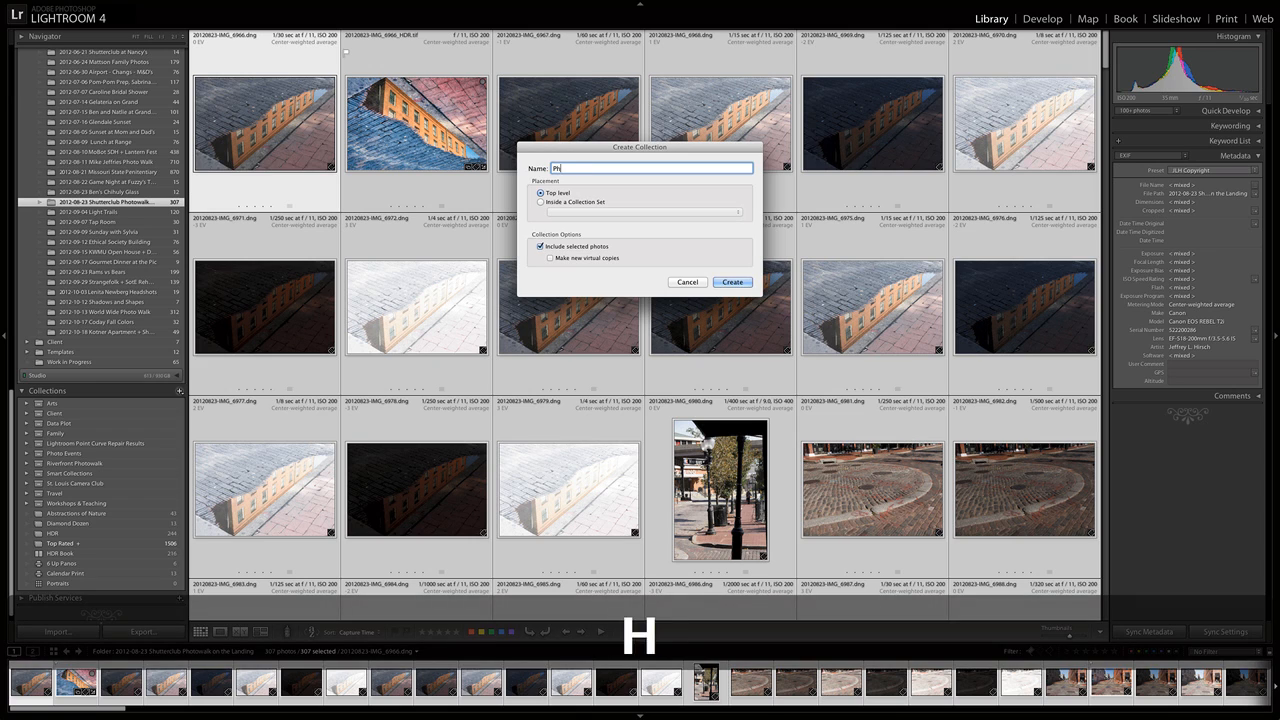
text(otowalk FULL)
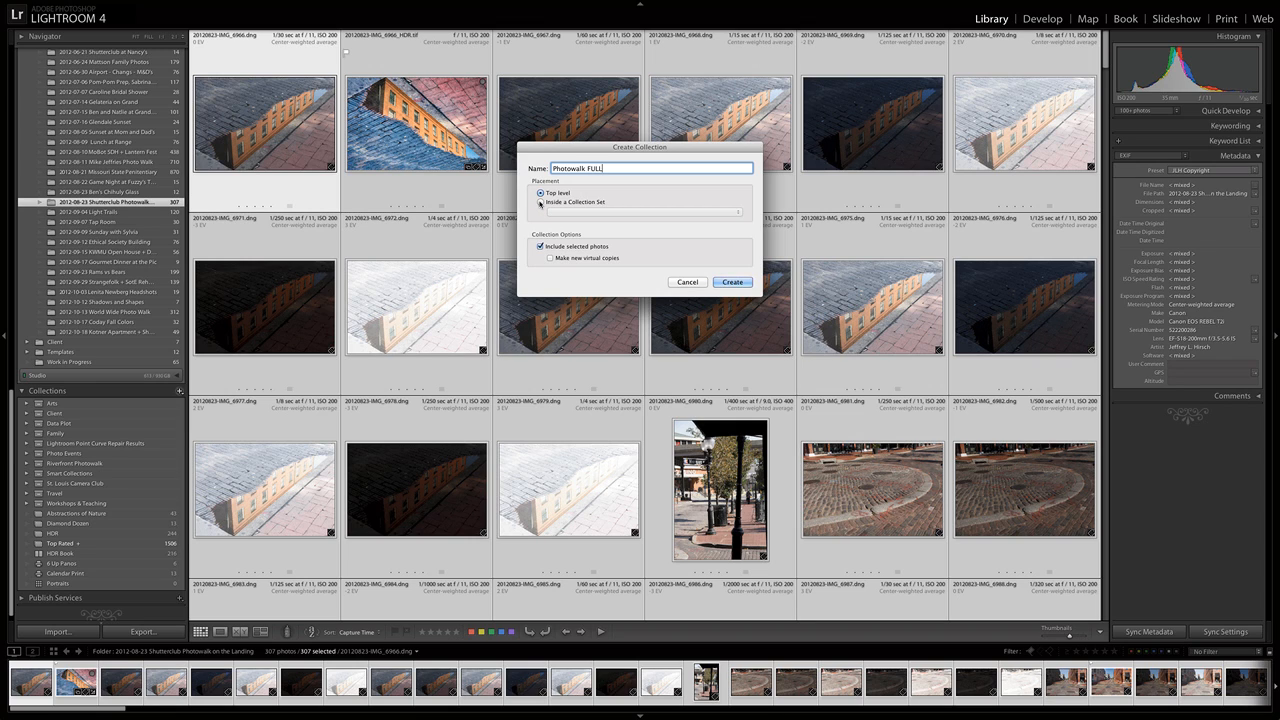
click(540, 203)
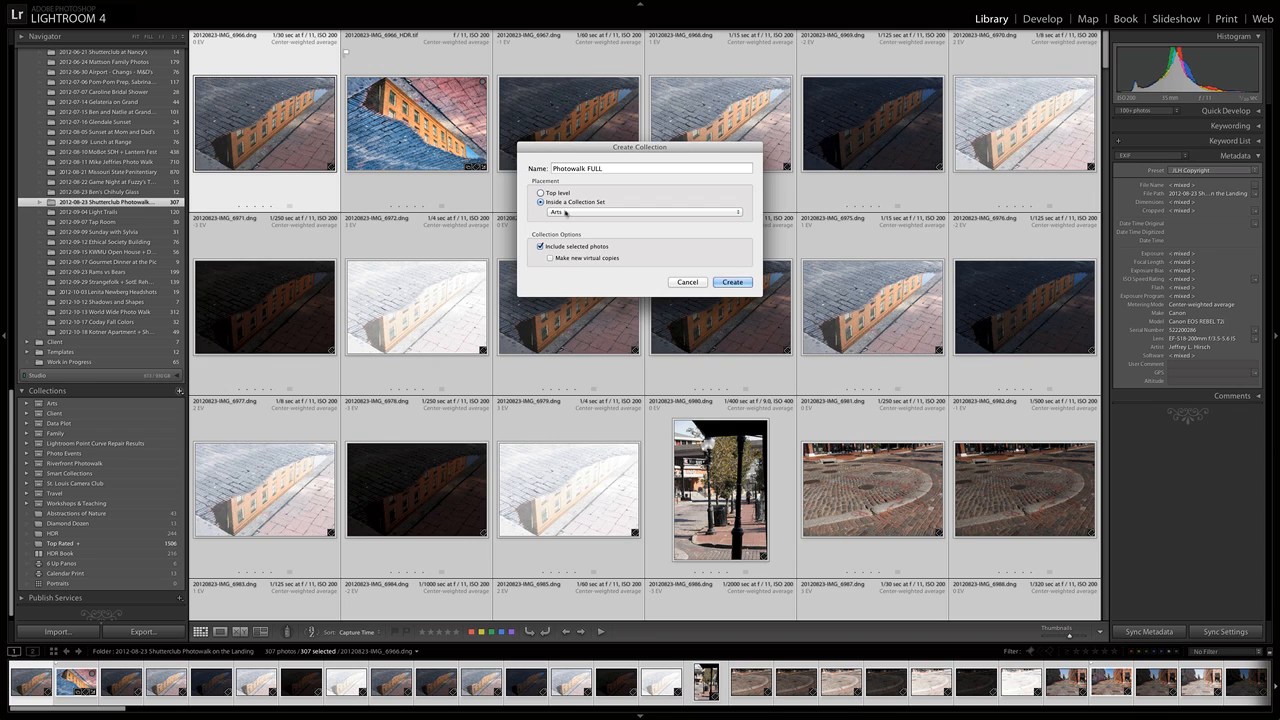
click(572, 213)
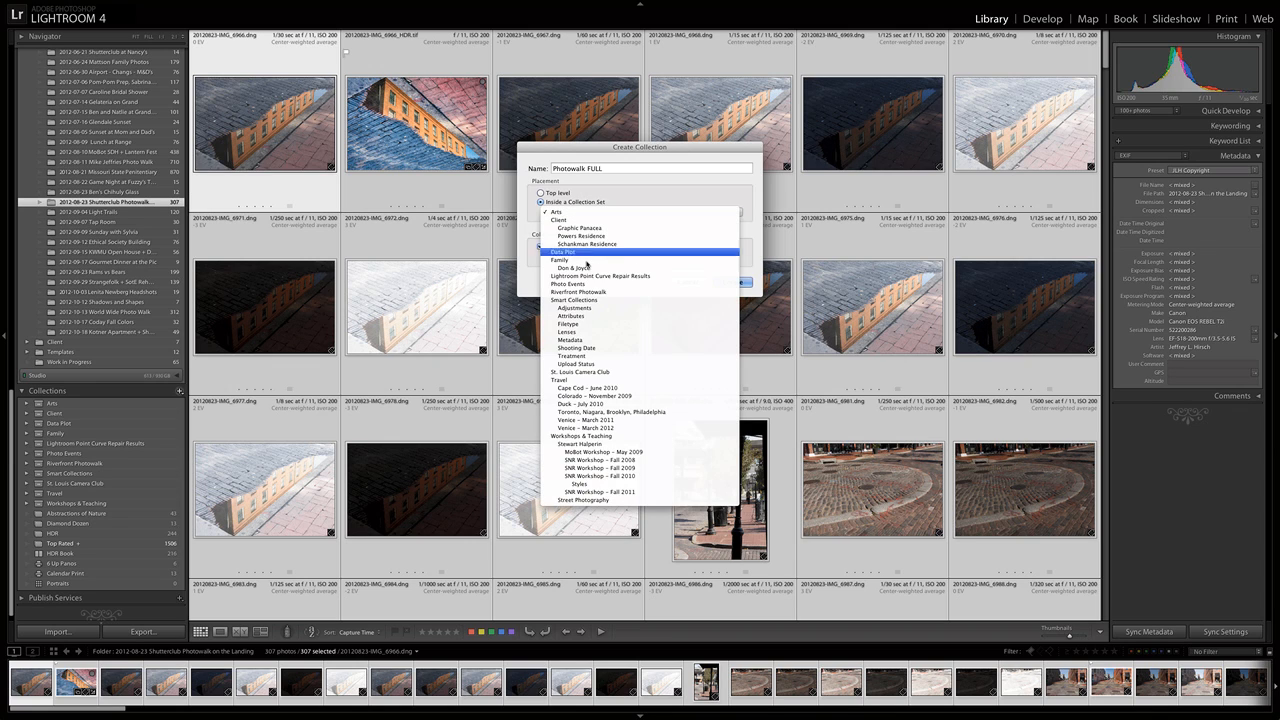
click(607, 292)
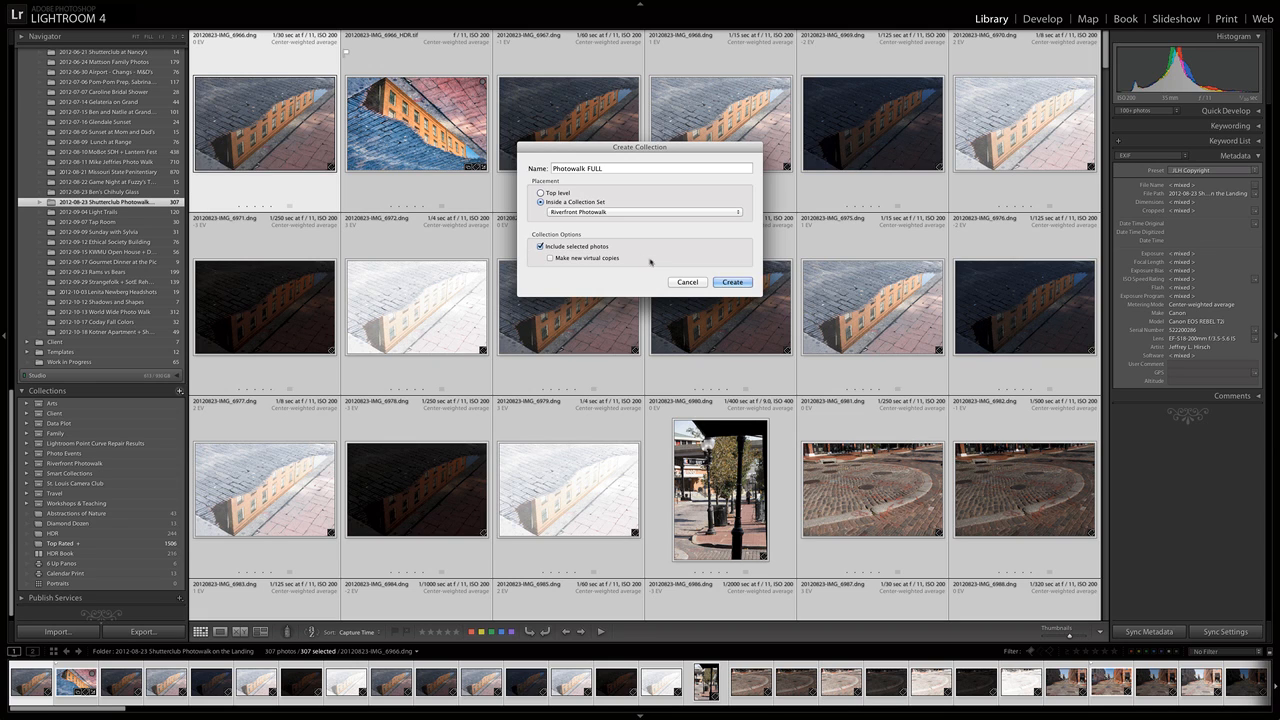
click(746, 283)
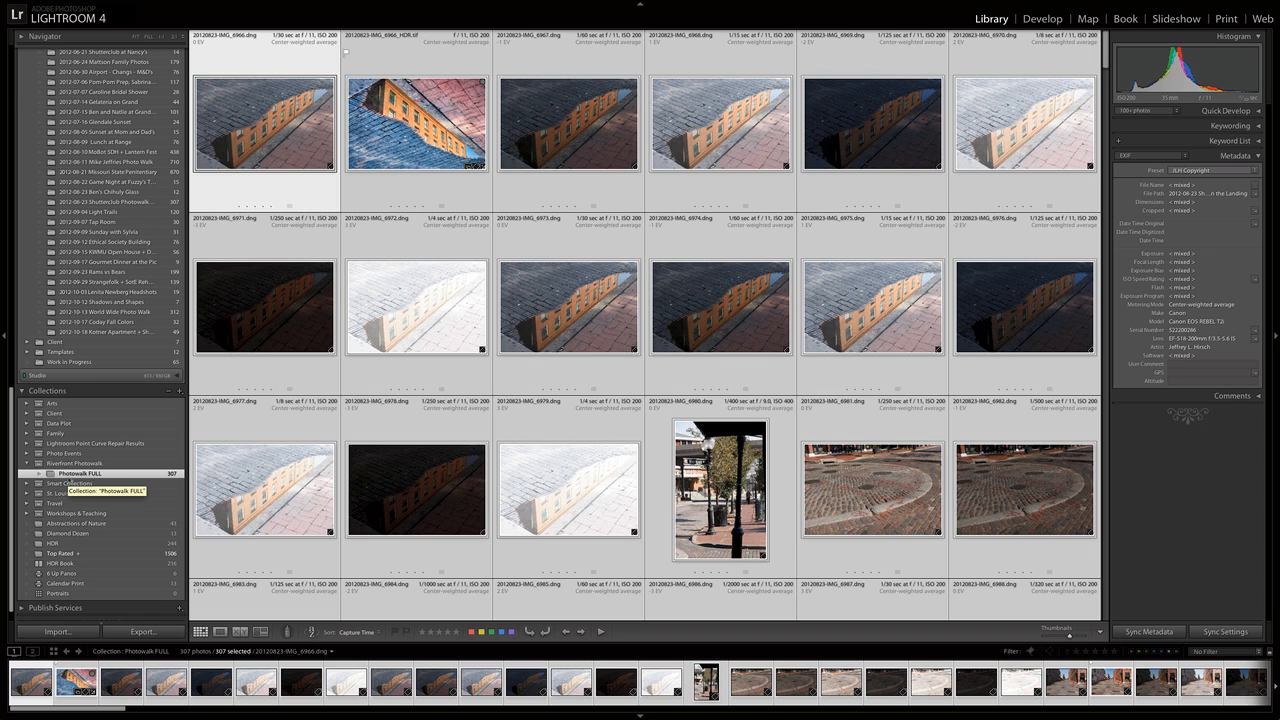
Filter Photowalk FULL to flagged photos and create a collection "Photowalk PICKS" next to it containing all of them.
key(Right)
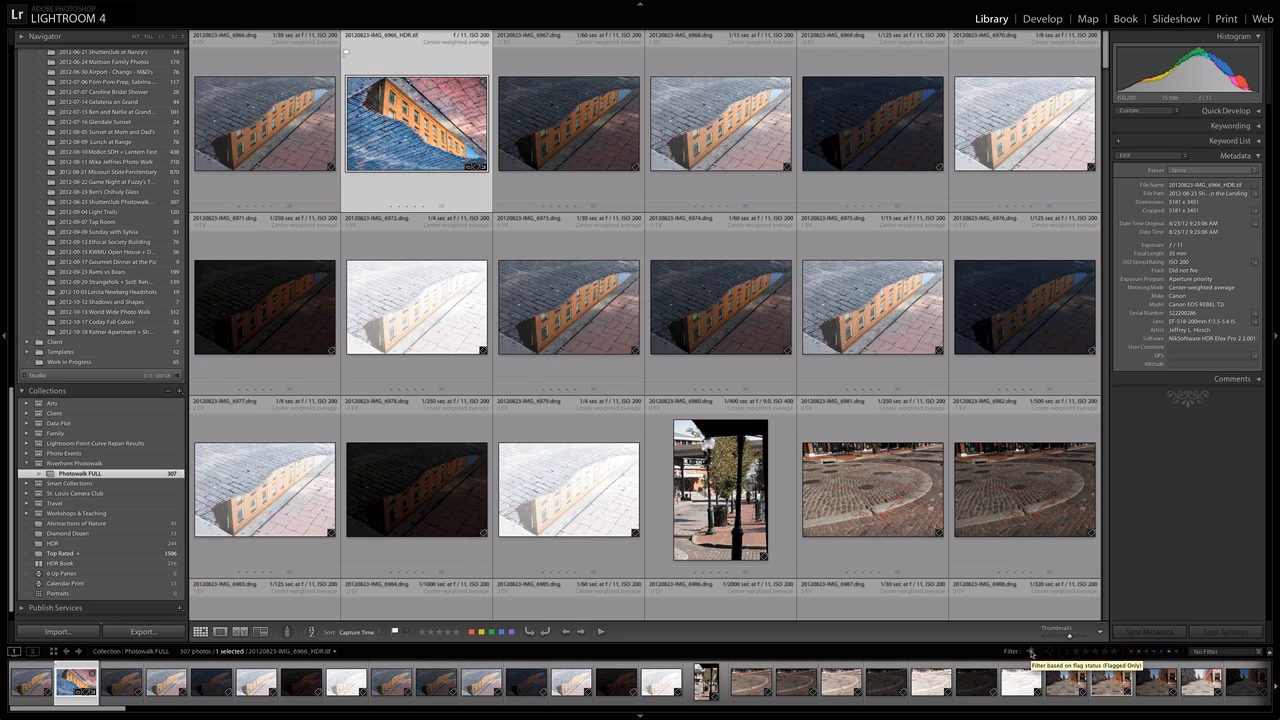
click(1031, 651)
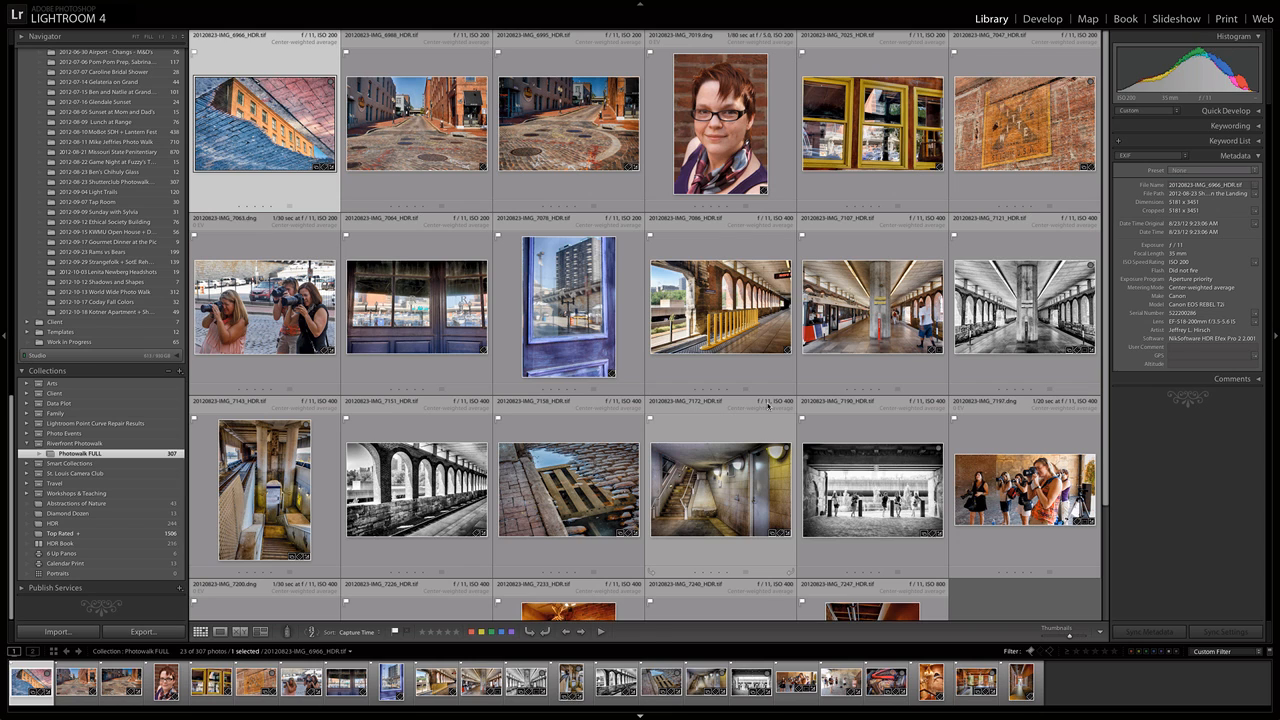
key(super+a)
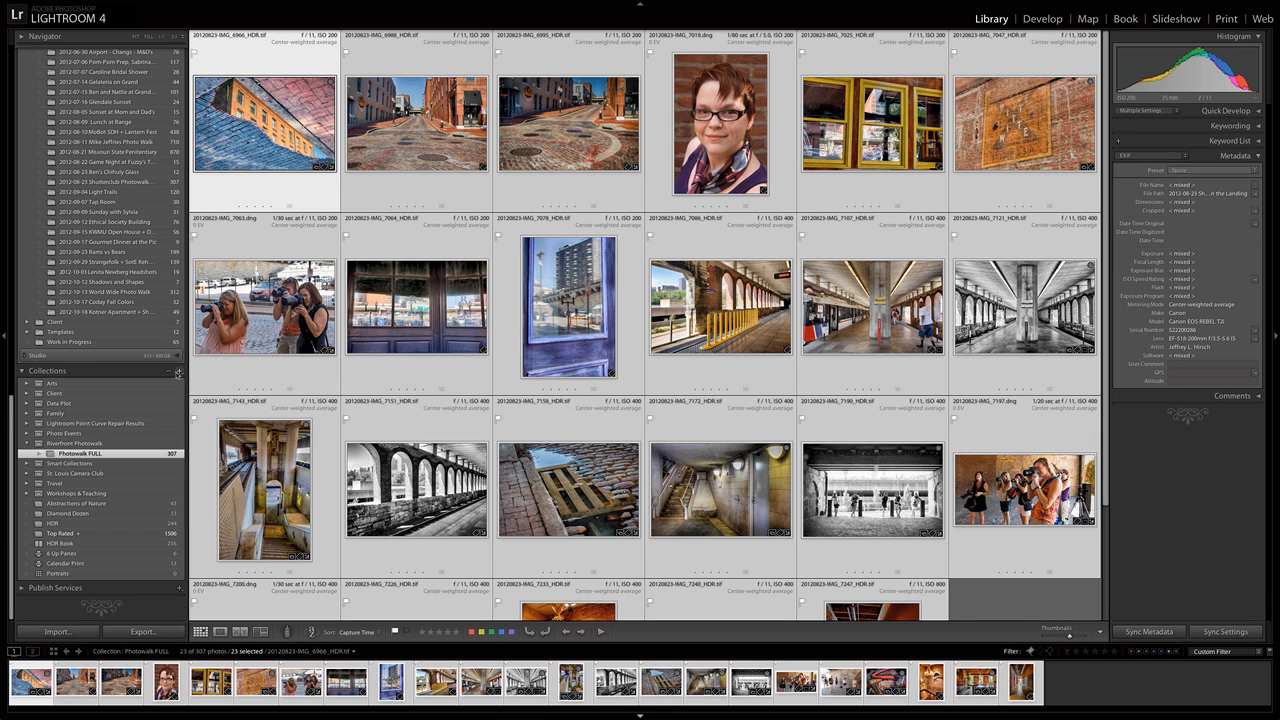
click(179, 373)
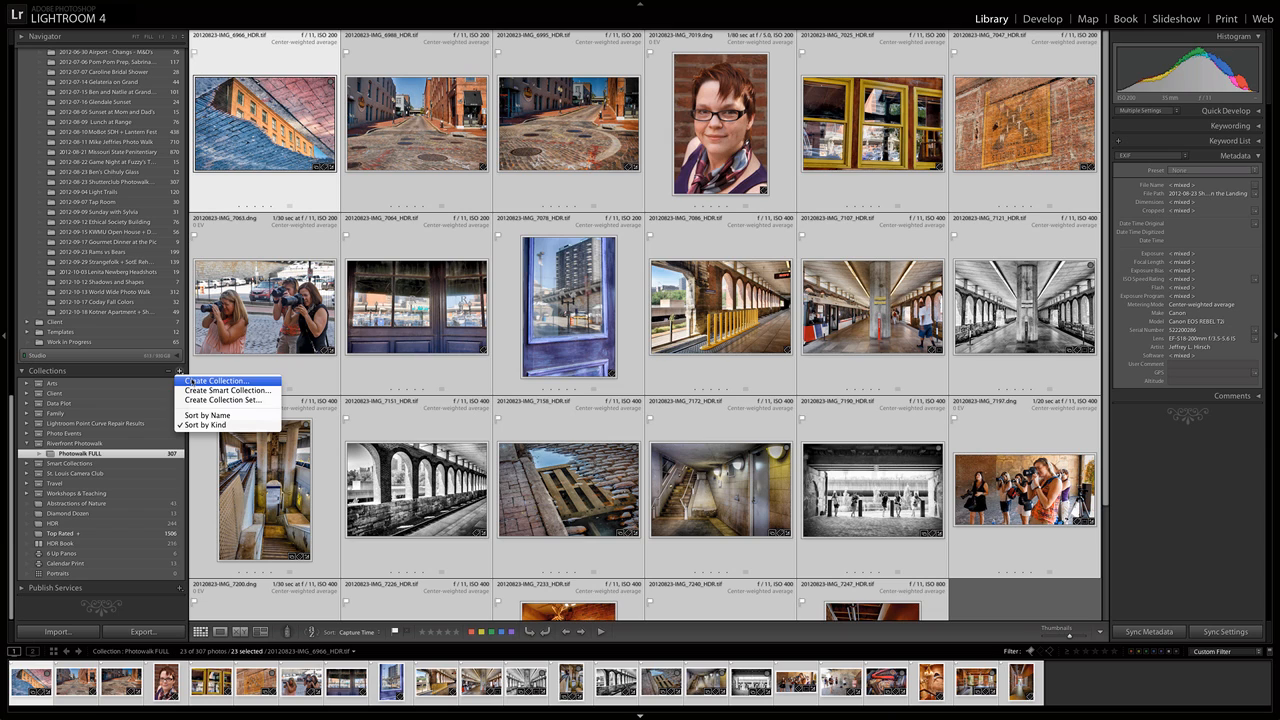
click(216, 381)
text(Phot)
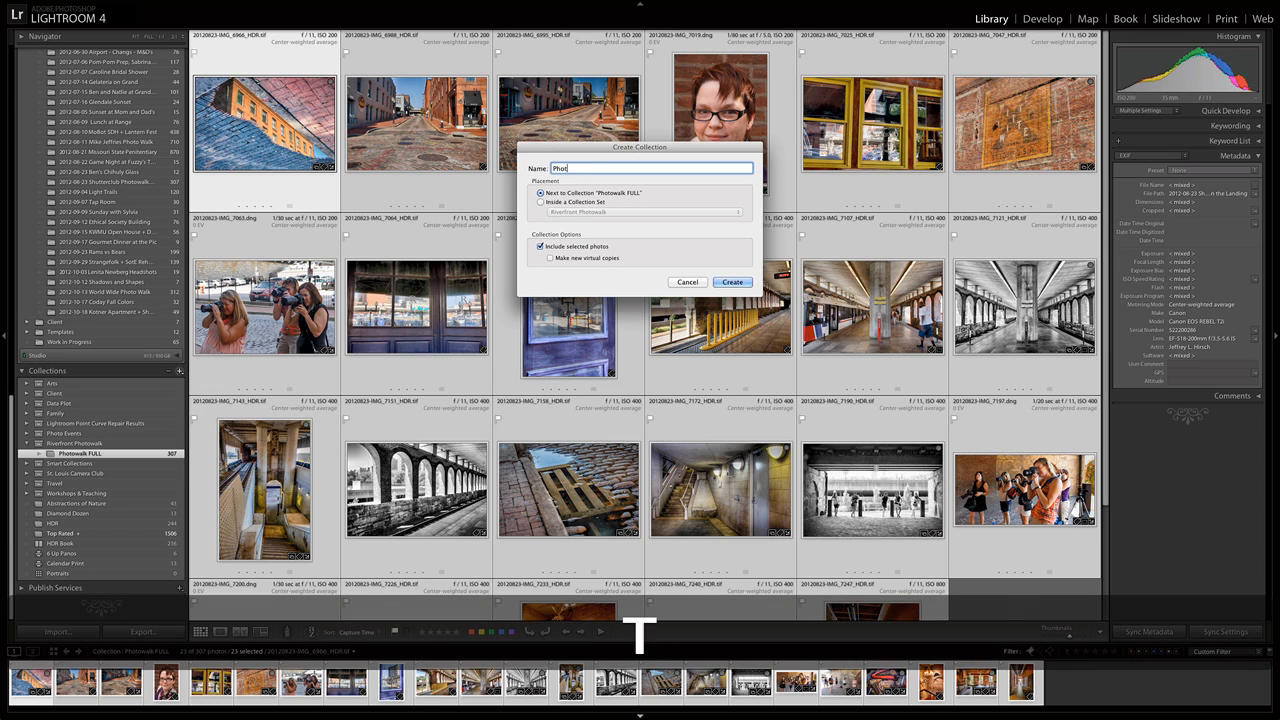
text(owalk PICKS)
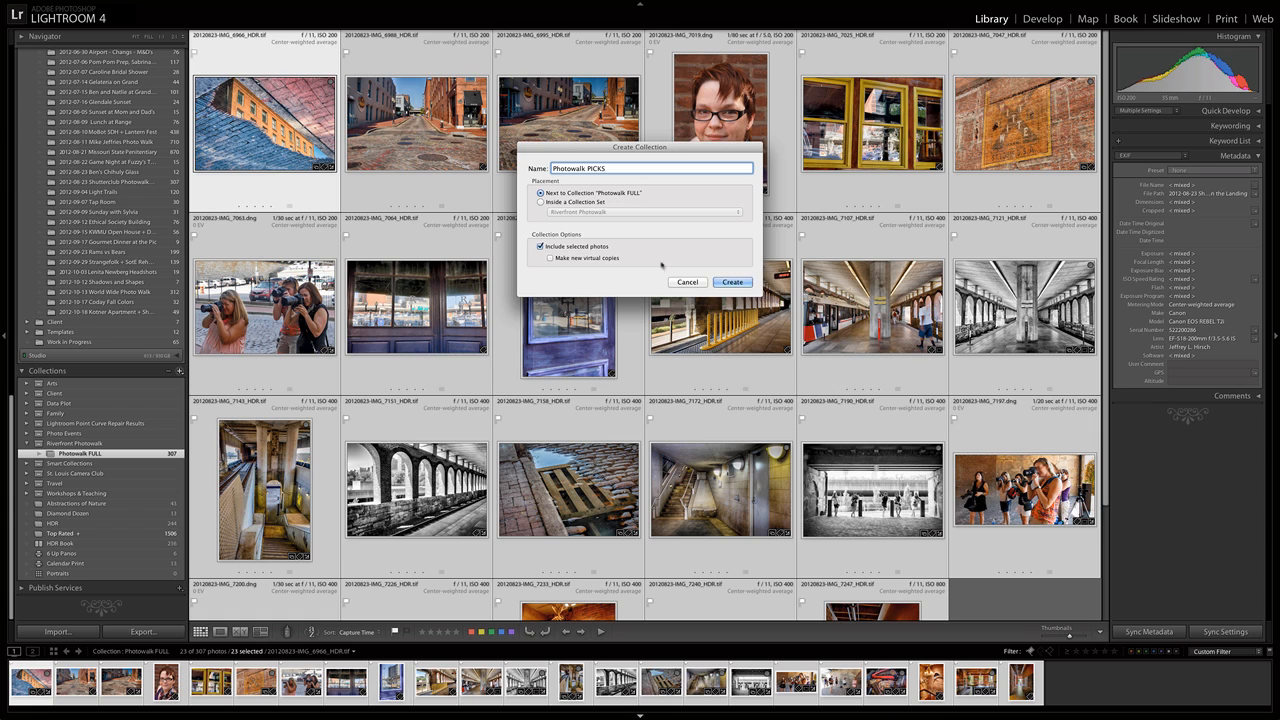
click(733, 282)
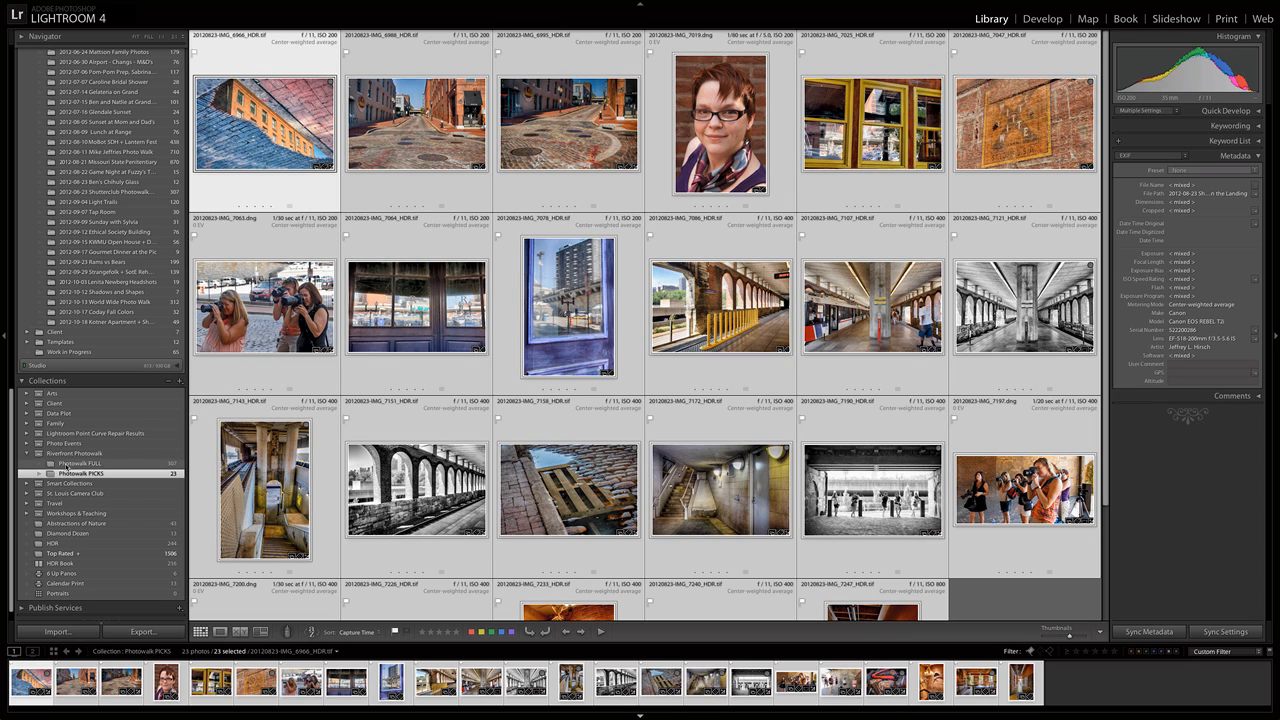
Turn off the flag filter in the Photowalk FULL collection and open the Photowalk PICKS collection.
click(66, 464)
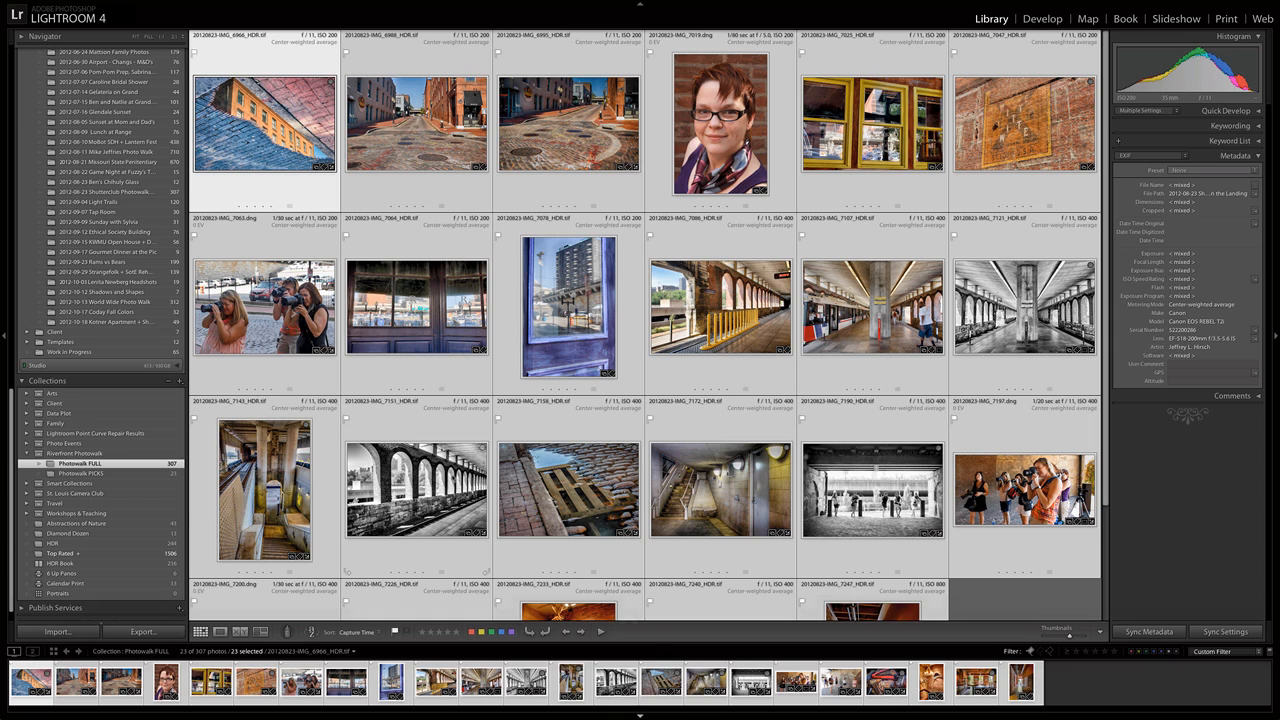
key(super+l)
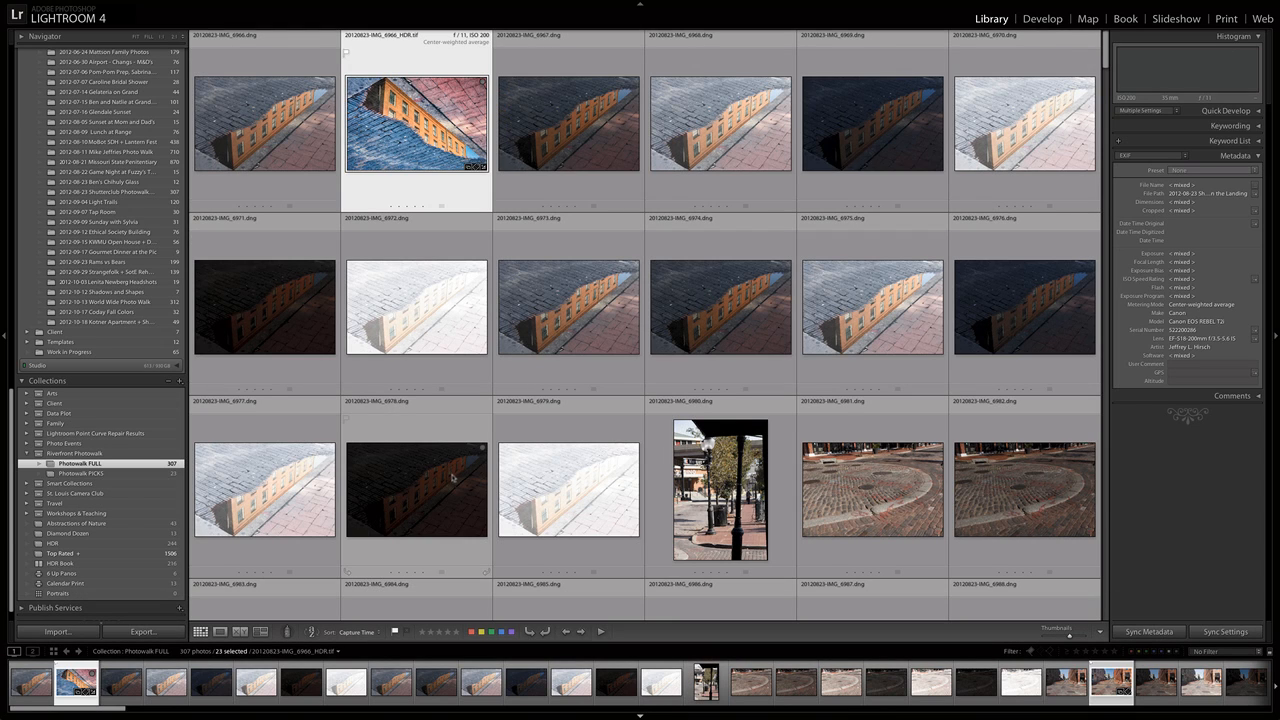
click(102, 473)
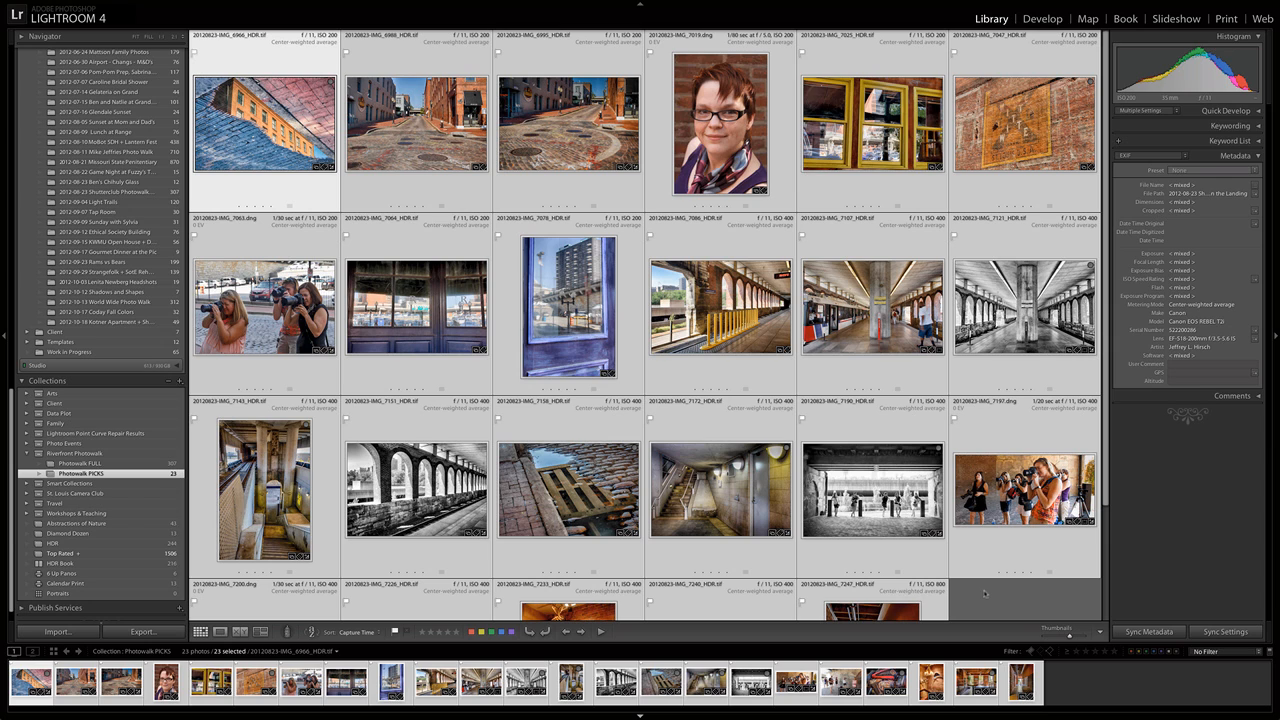
Give the green colour label to HDR photos 6966, 7121, 7158, 7172, 7190, 7226 and 7240 in Photowalk PICKS.
click(984, 593)
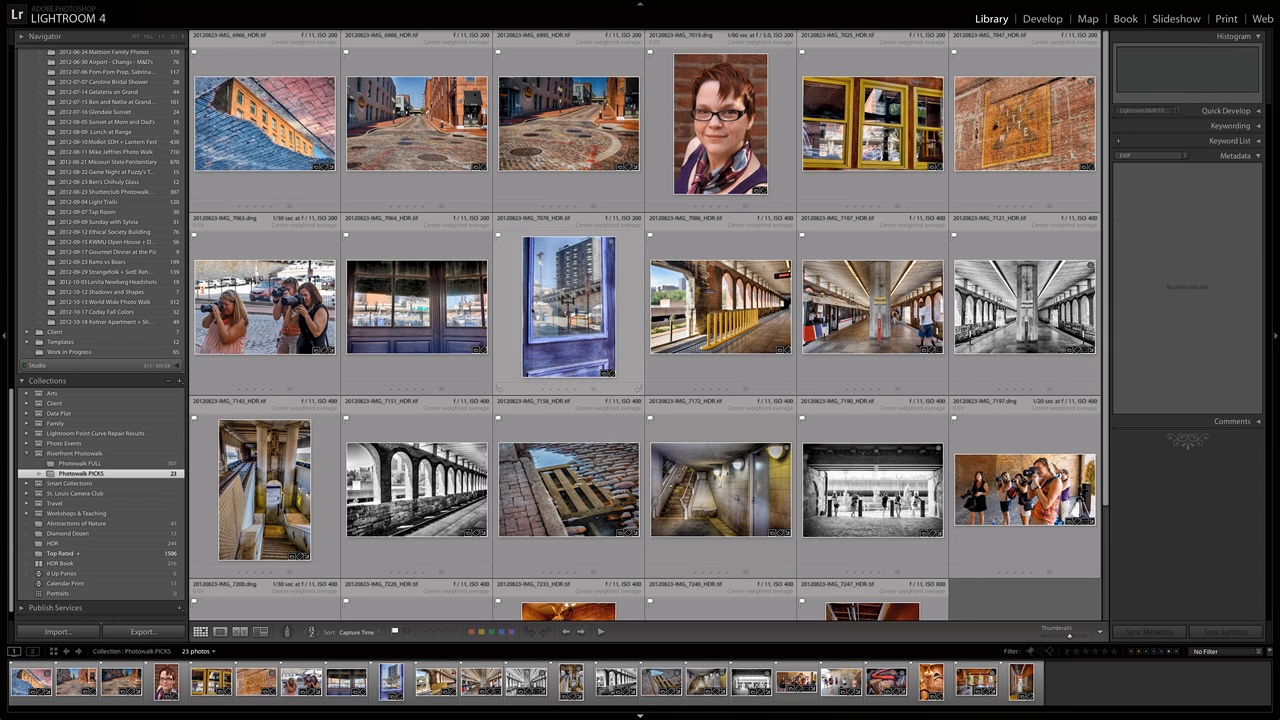
click(265, 130)
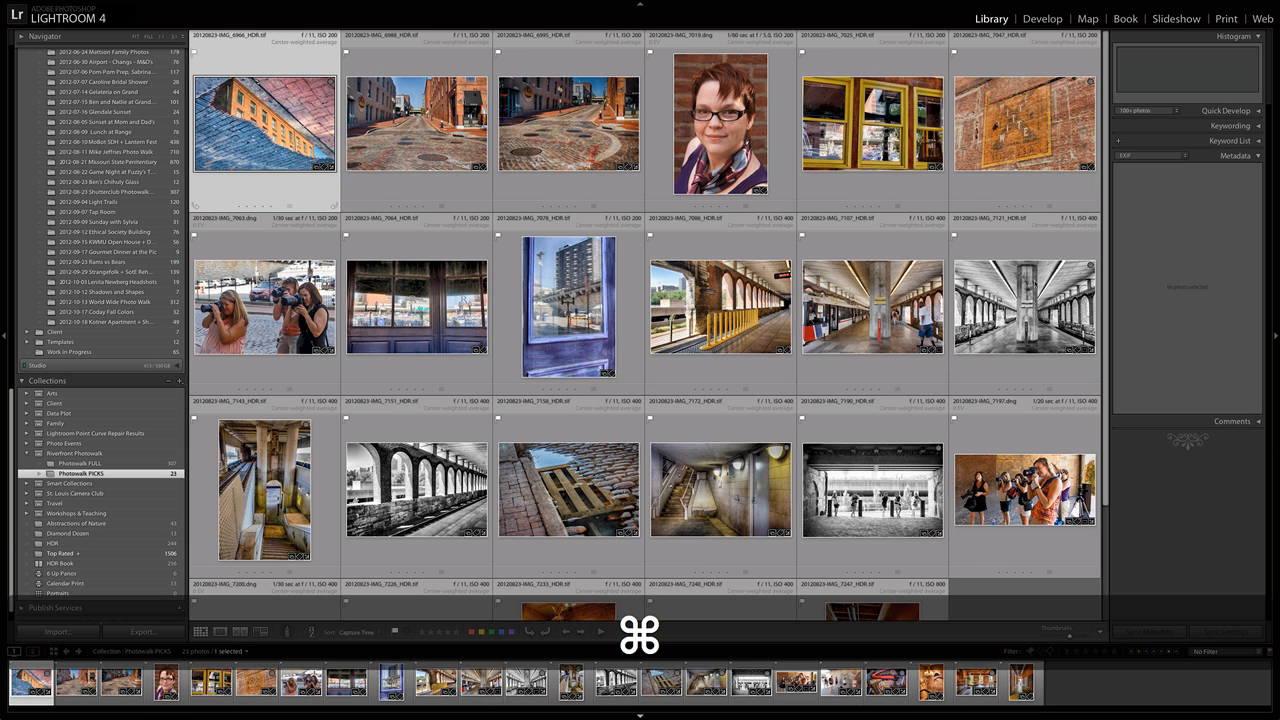
super+click(1024, 306)
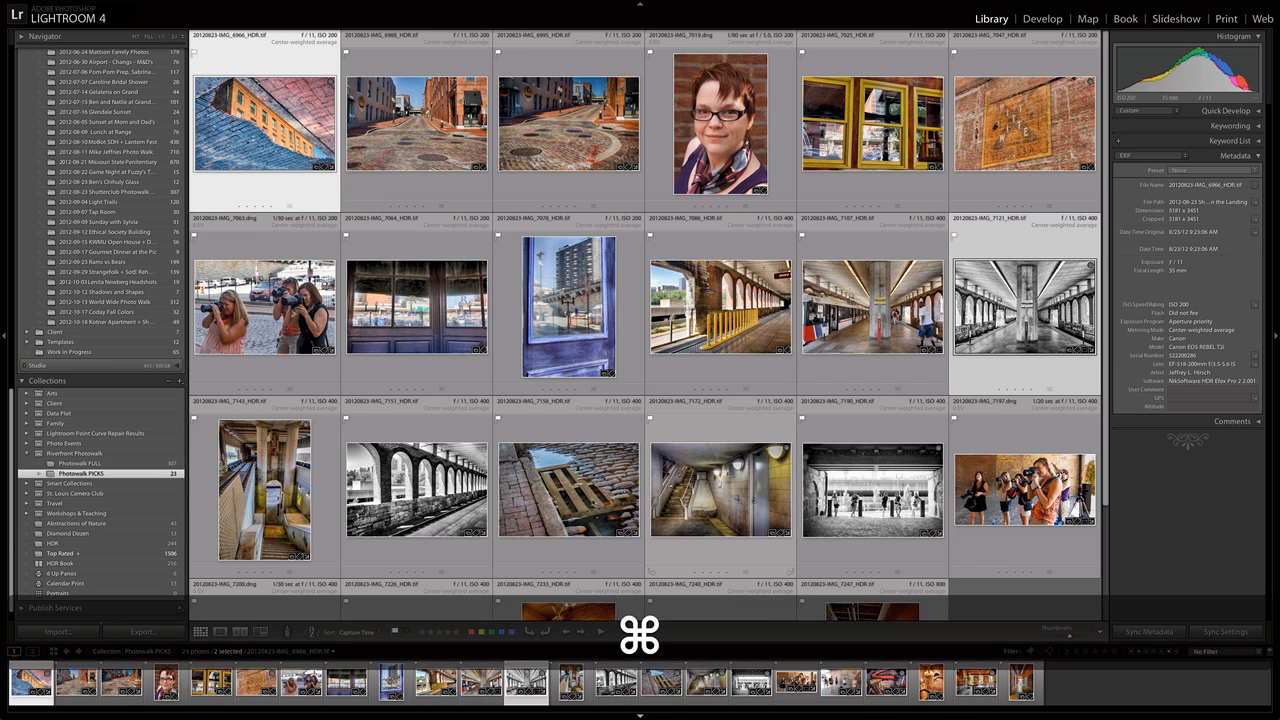
super+click(587, 502)
super+click(720, 492)
super+click(872, 490)
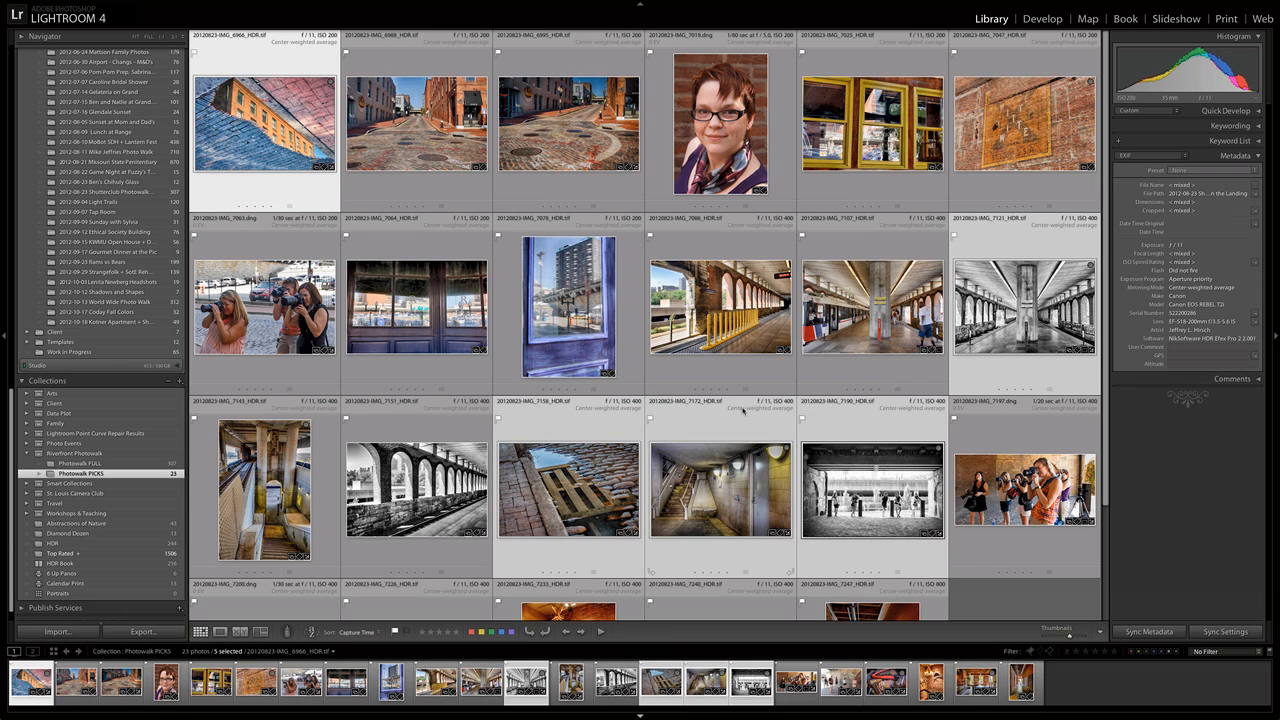
scroll(743, 409, down, 2)
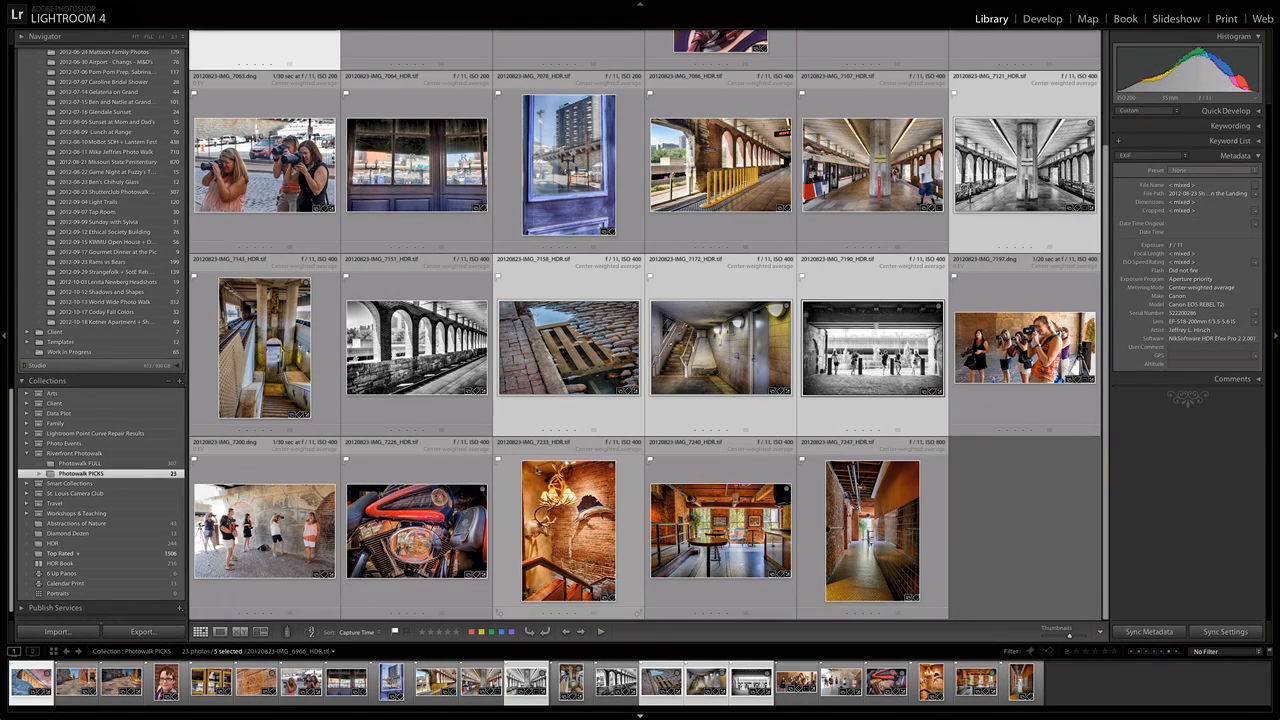
super+click(417, 530)
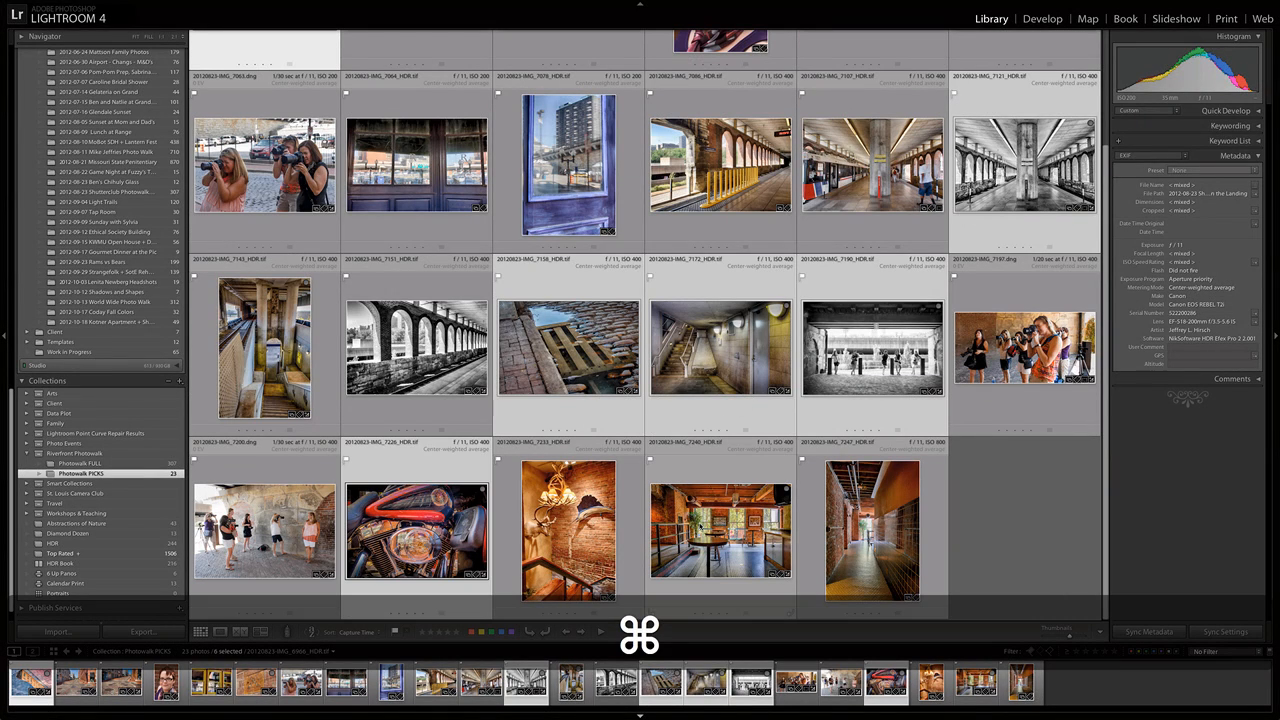
super+click(700, 528)
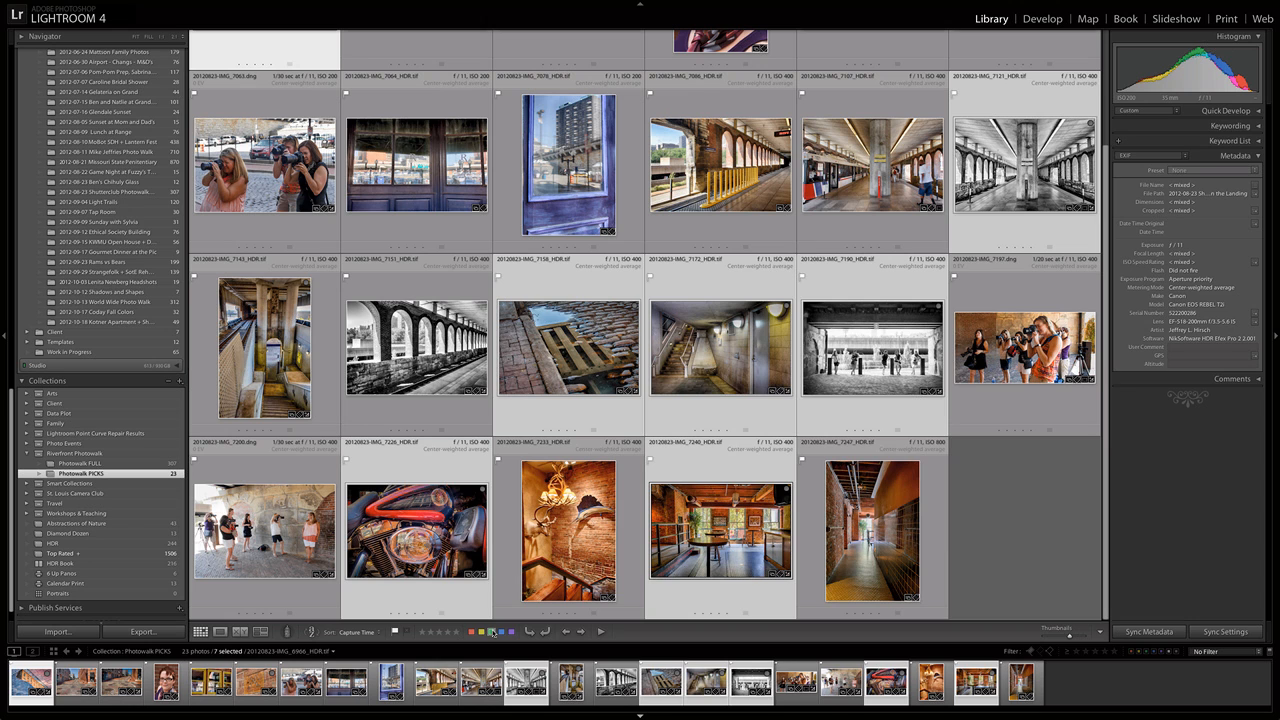
click(491, 632)
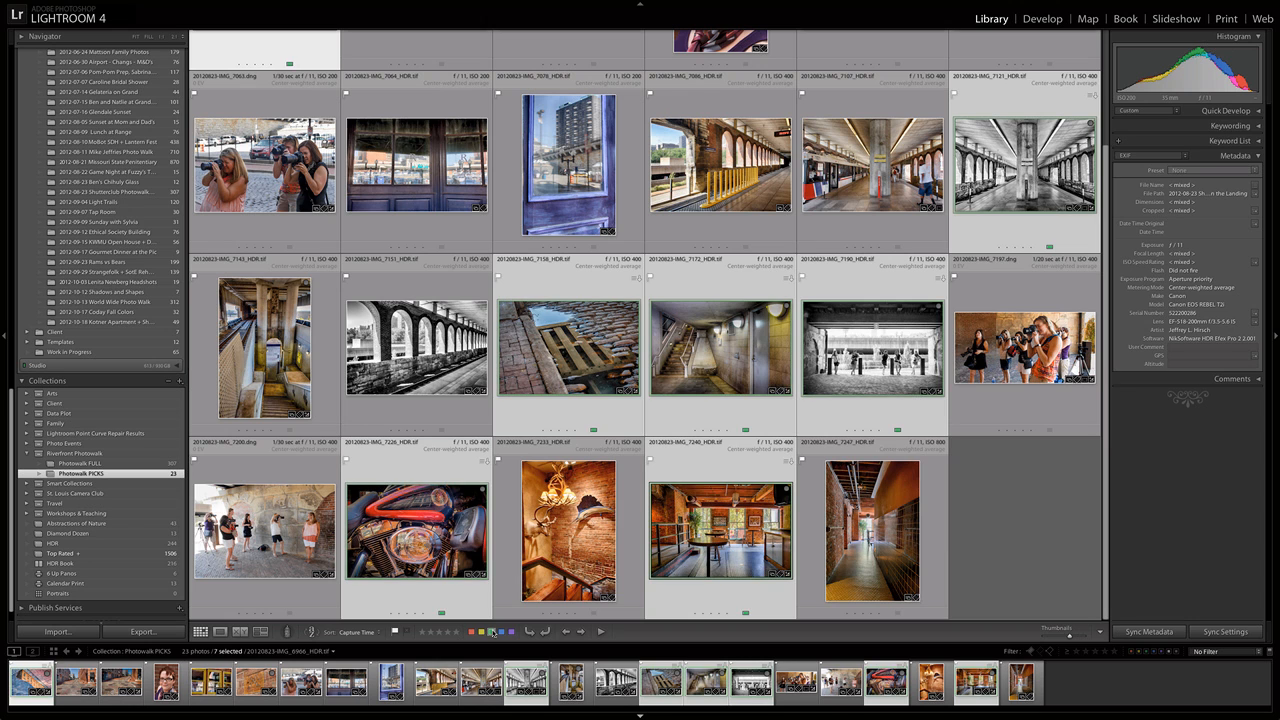
Clear the photo selection and filter Photowalk PICKS to show only photos with the green label.
click(1045, 580)
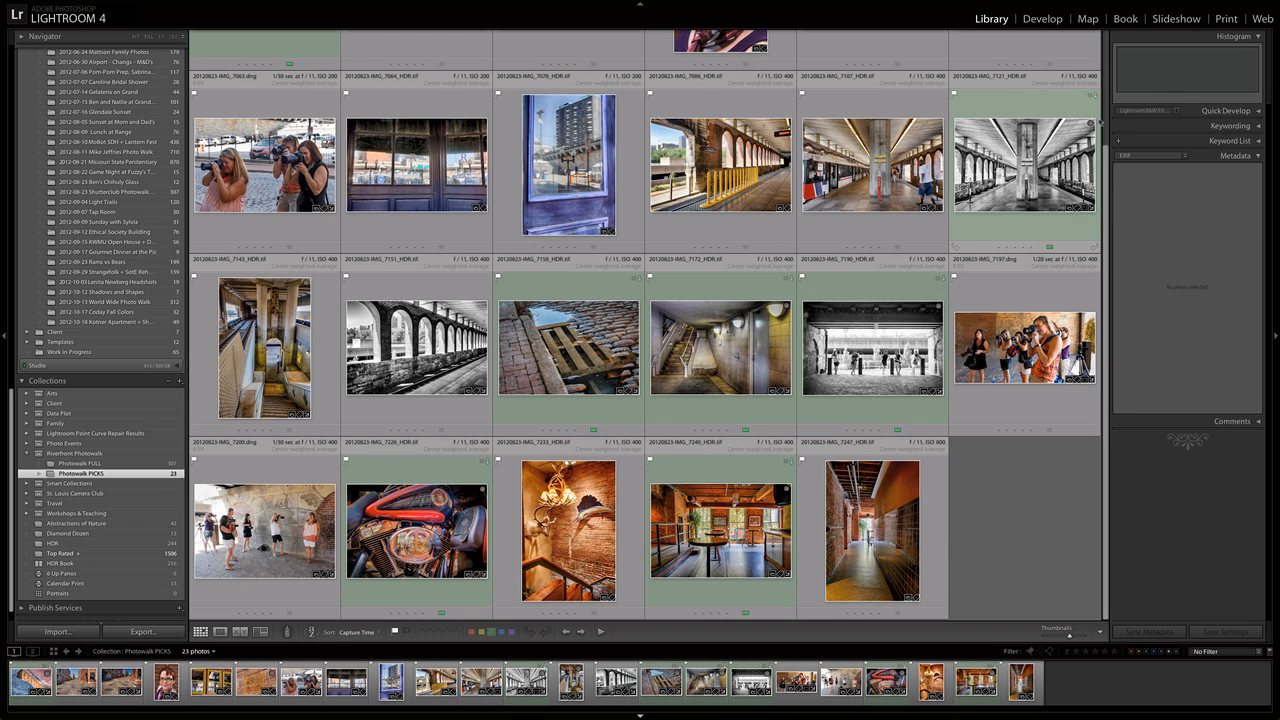
scroll(1107, 117, up, 2)
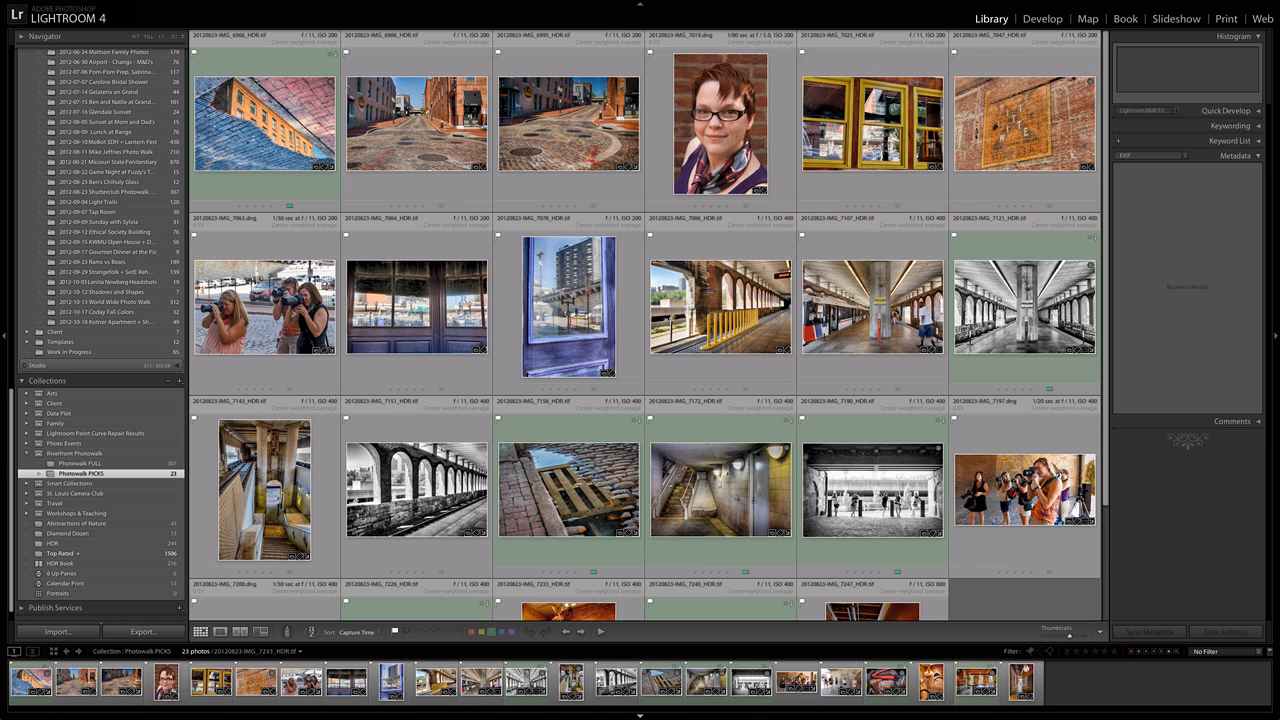
click(1146, 652)
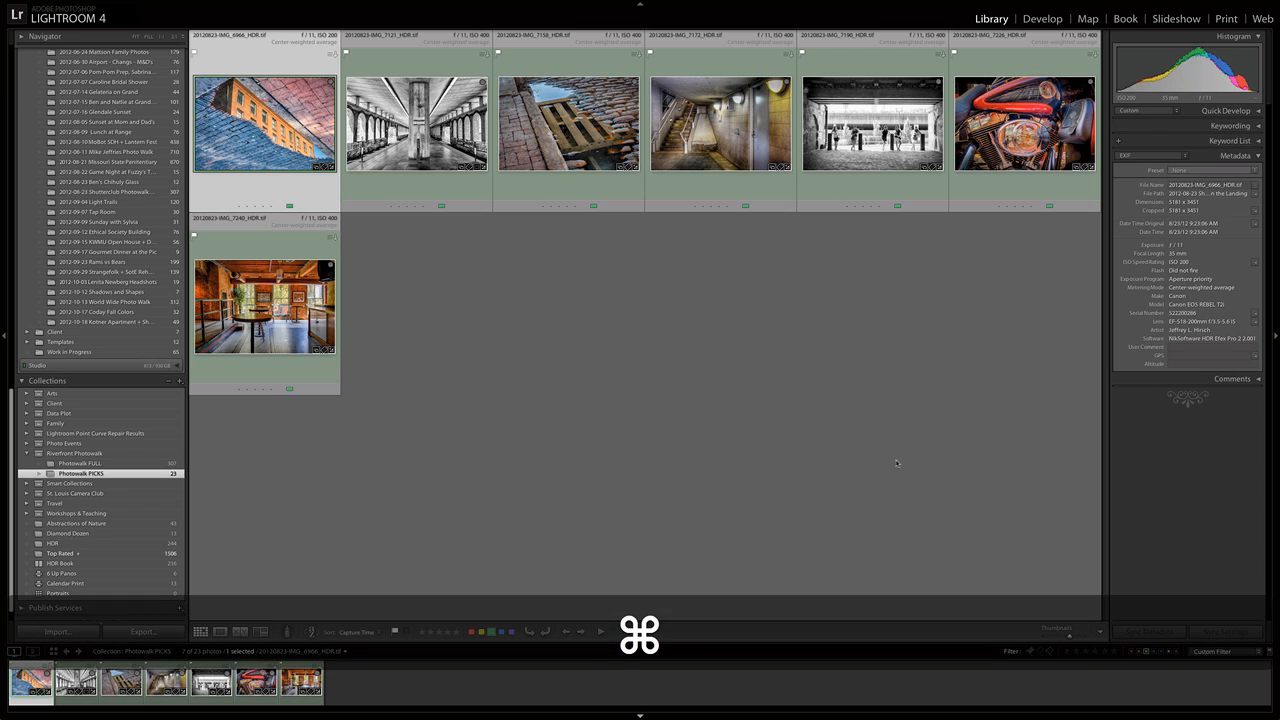
Create a collection "Photowalk SELECTS" next to Photowalk PICKS that includes all the green-labelled photos, without making virtual copies.
key(super+a)
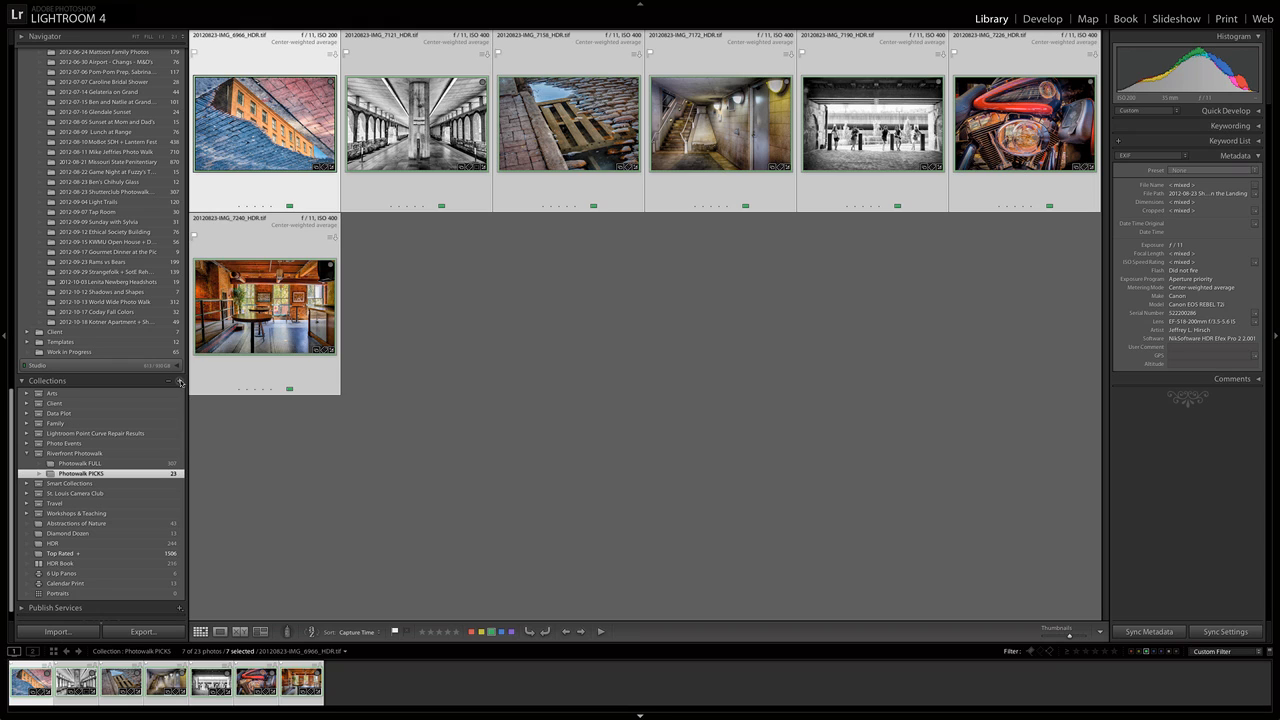
click(180, 382)
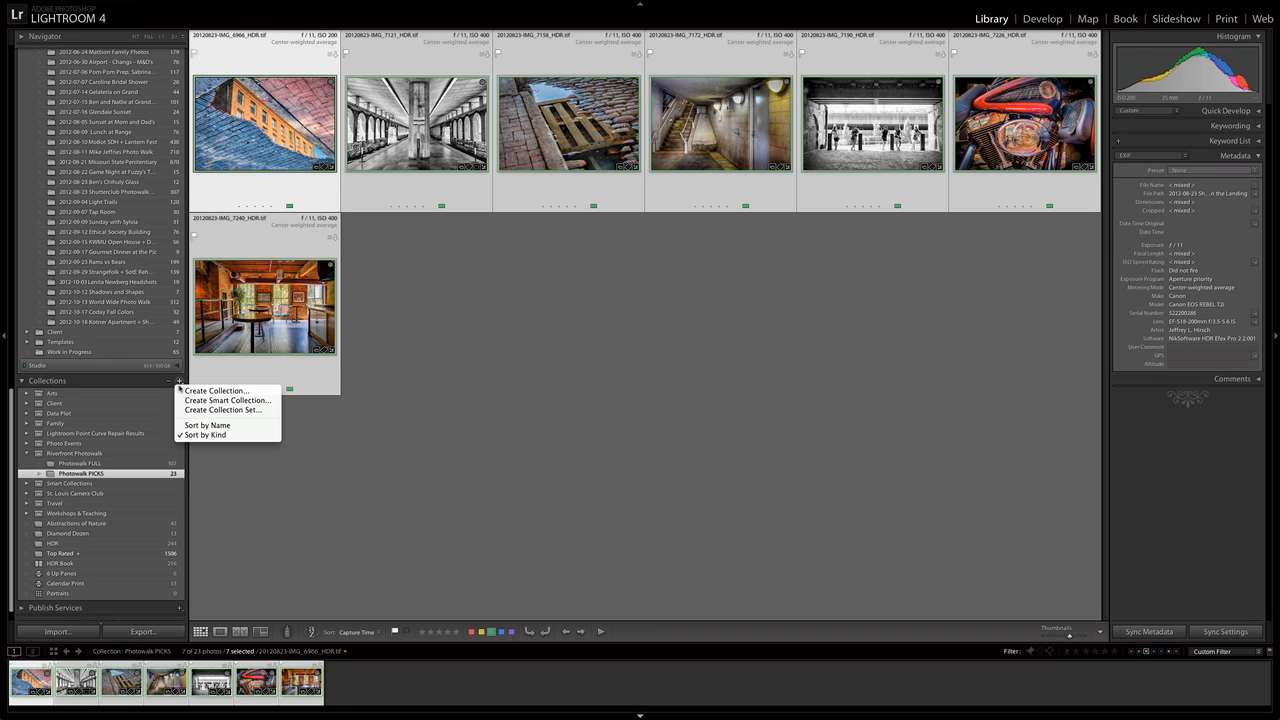
click(216, 391)
text(Pho)
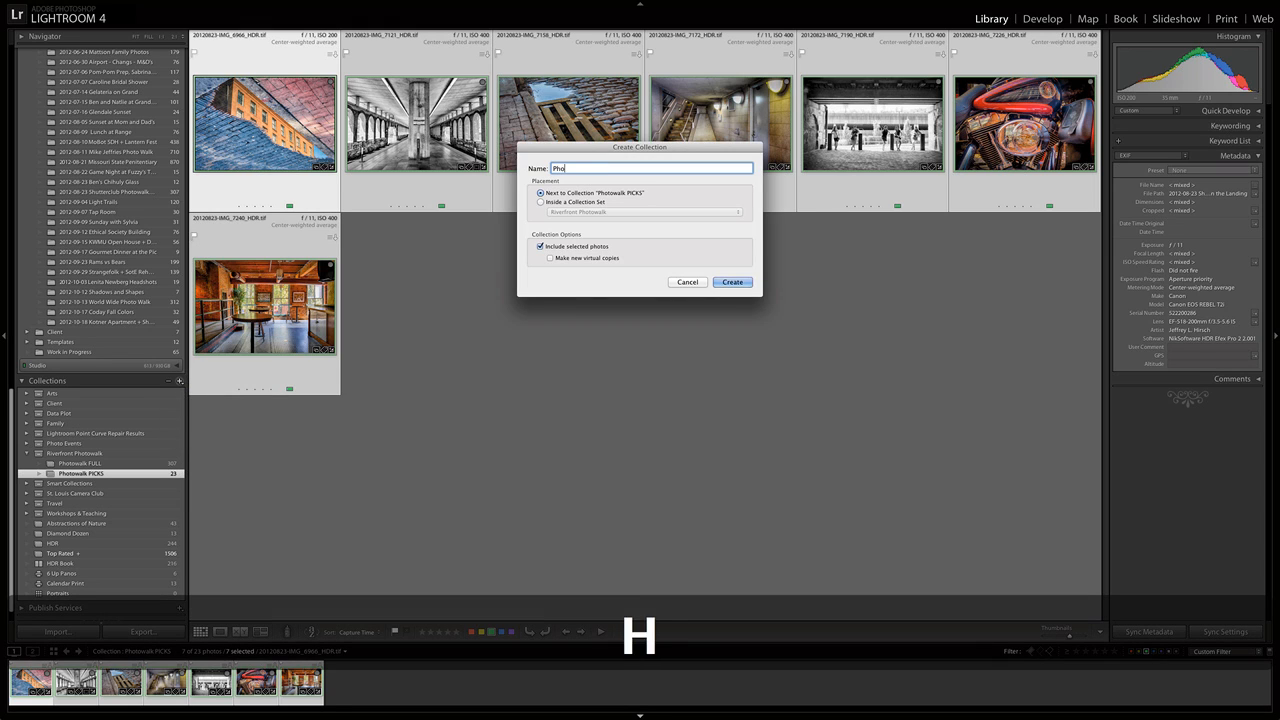
text(towalk SELECTS)
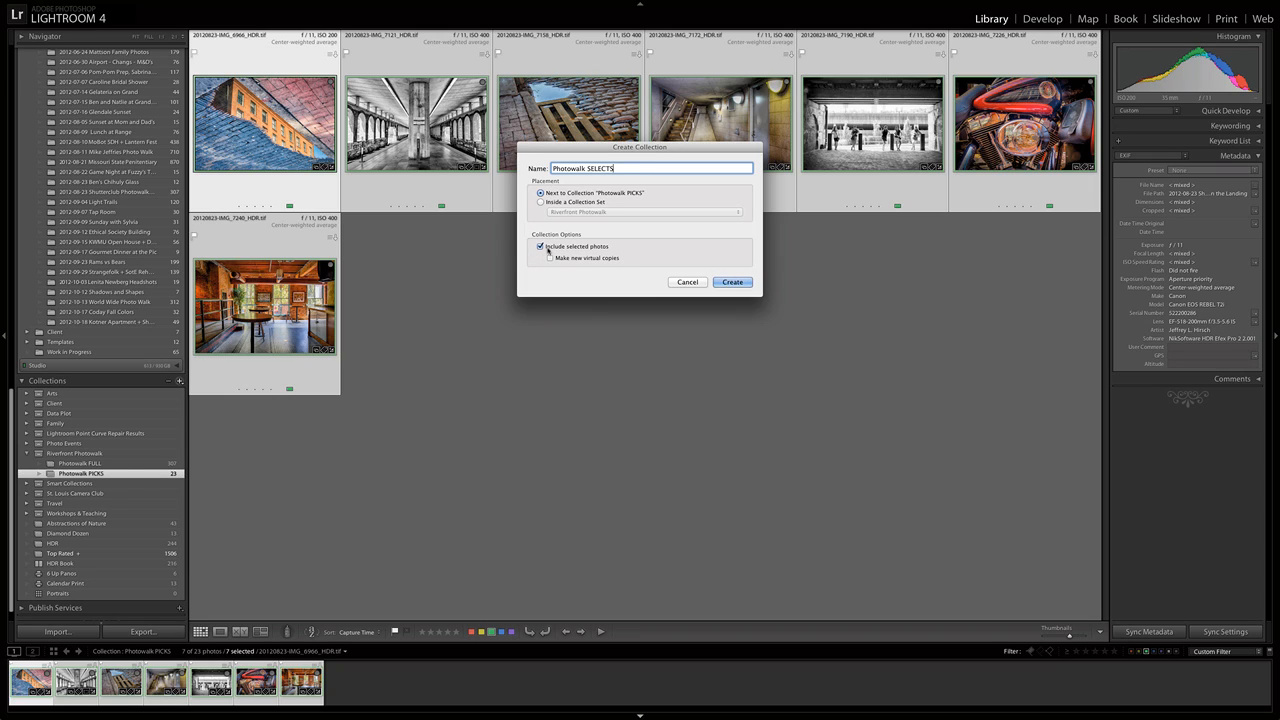
click(732, 283)
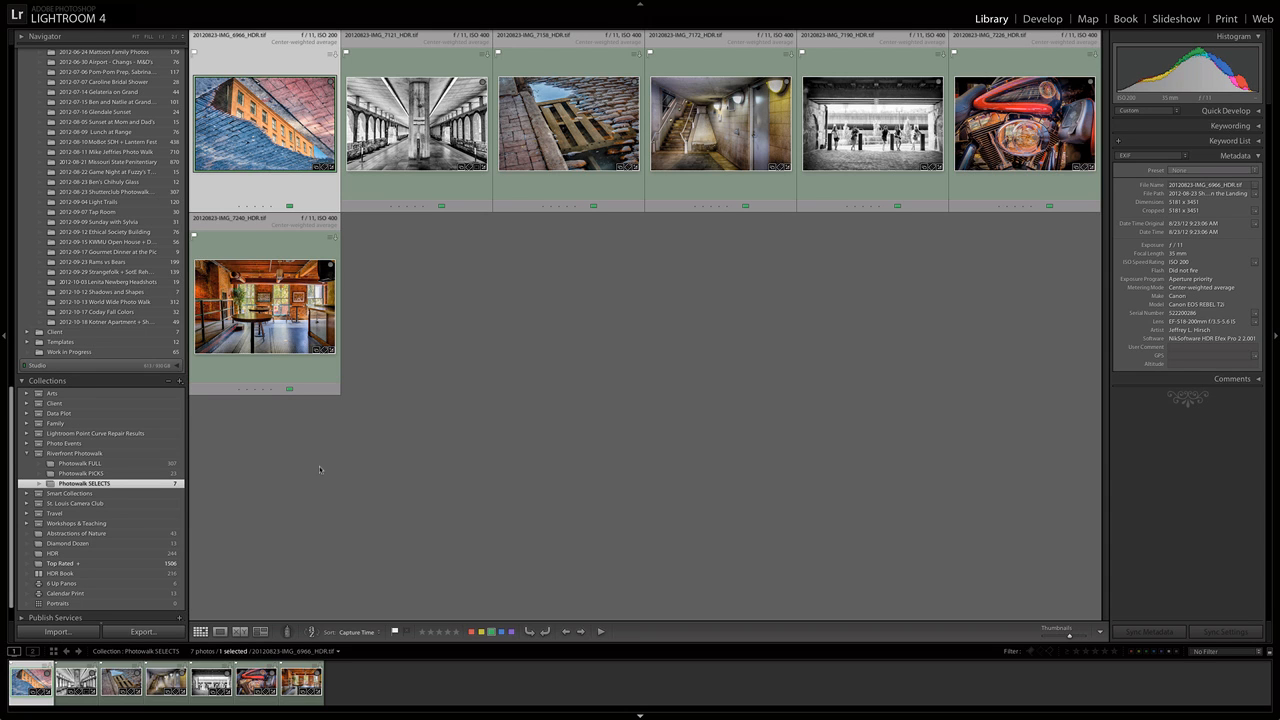
View Photowalk FULL and Photowalk SELECTS, and turn off the green label filter in the Photowalk PICKS collection.
click(105, 466)
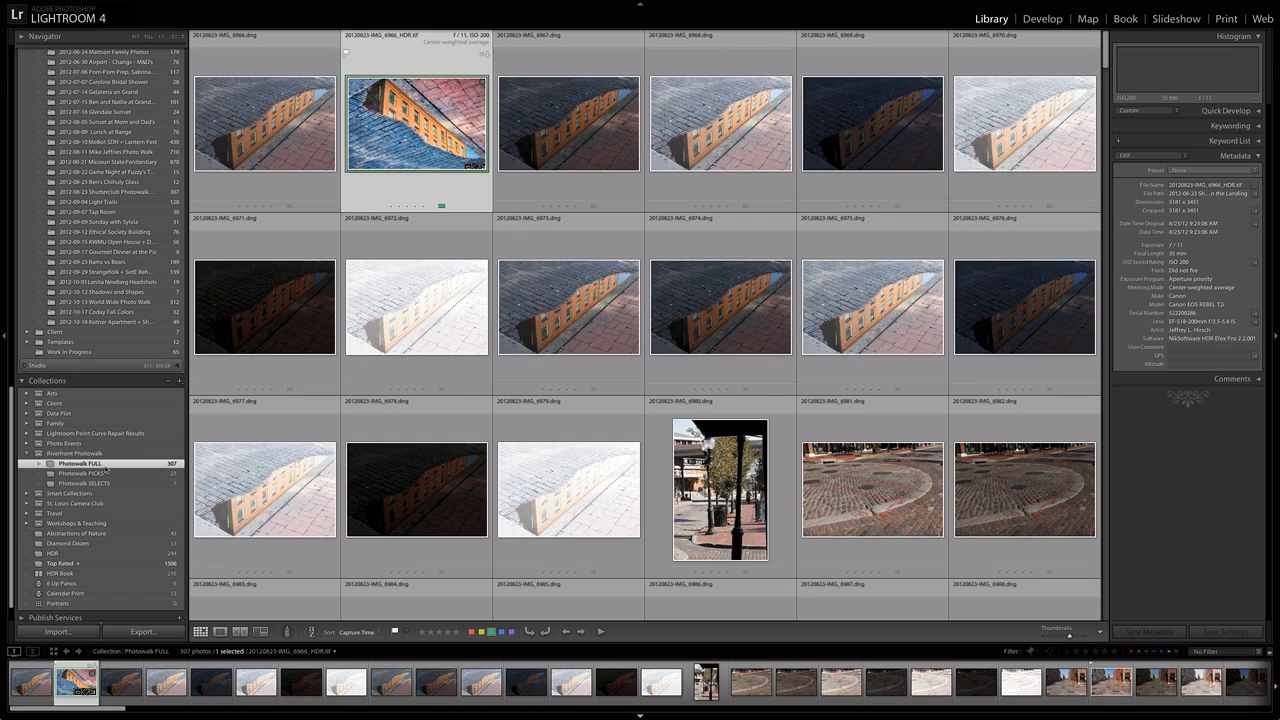
click(105, 483)
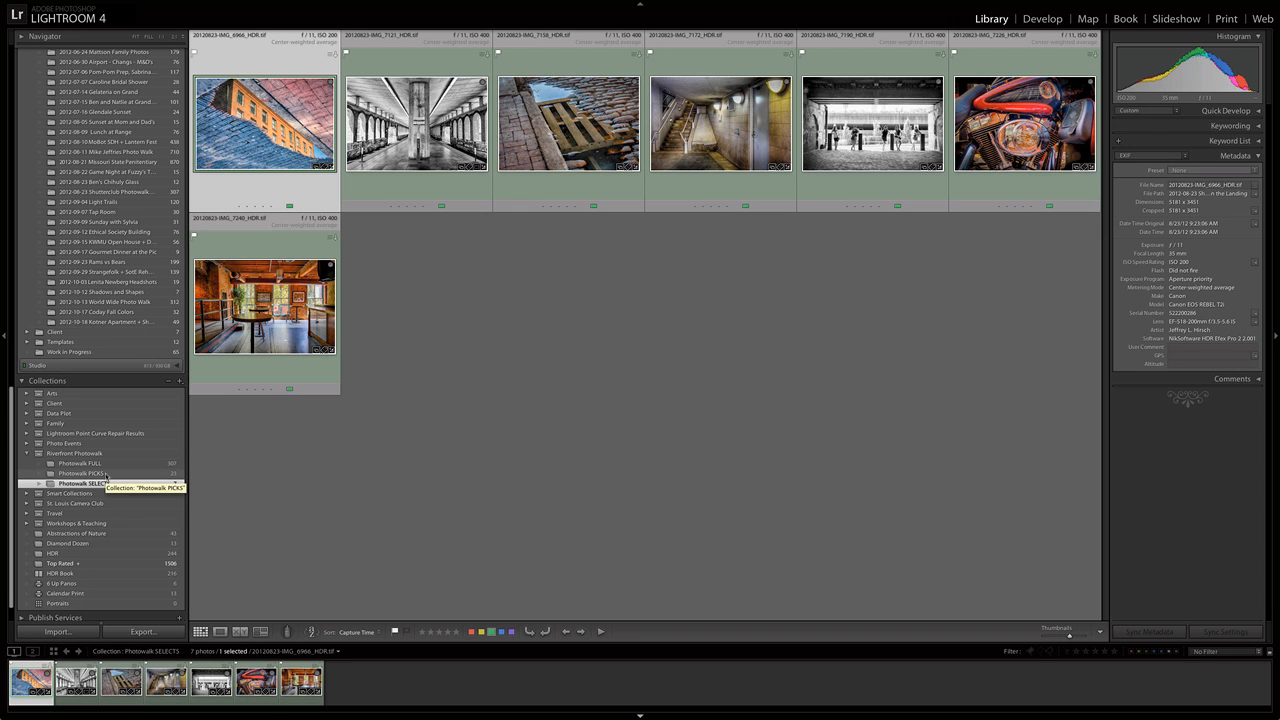
click(105, 474)
key(8)
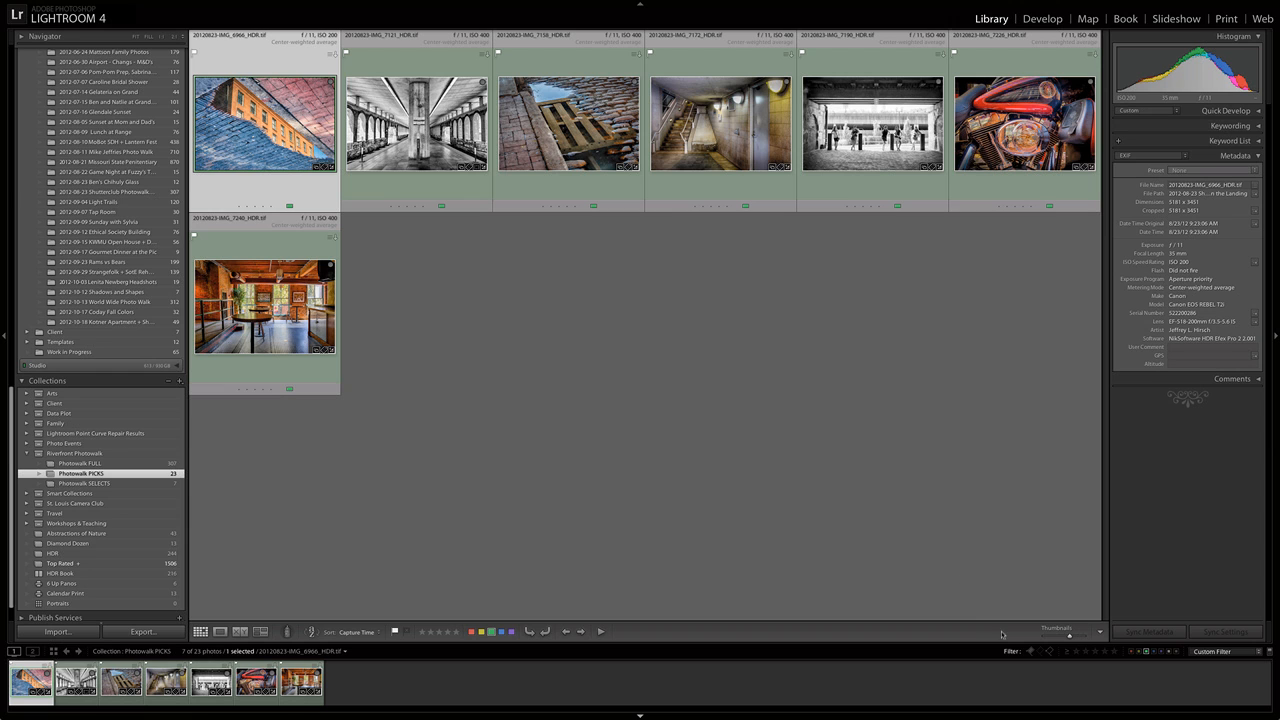
click(1147, 652)
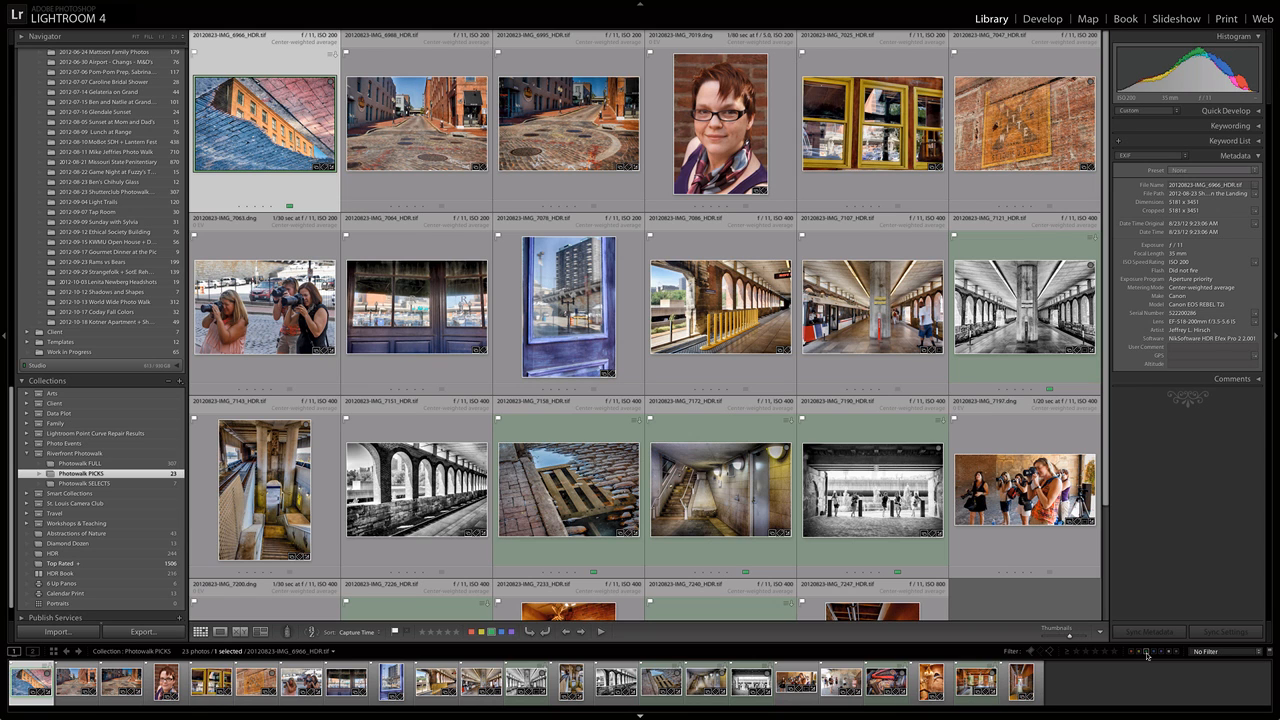
Compare the contents of the collections by viewing Photowalk SELECTS, Photowalk PICKS and Photowalk FULL in turn.
click(108, 484)
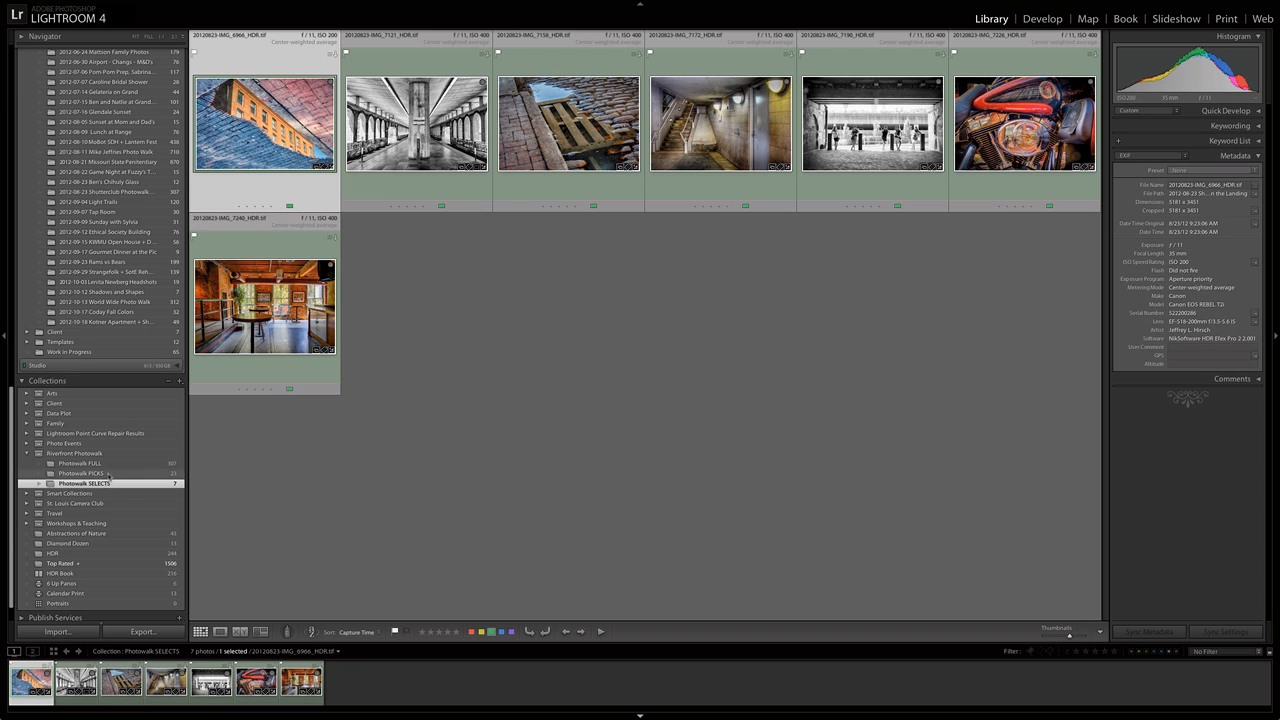
click(108, 474)
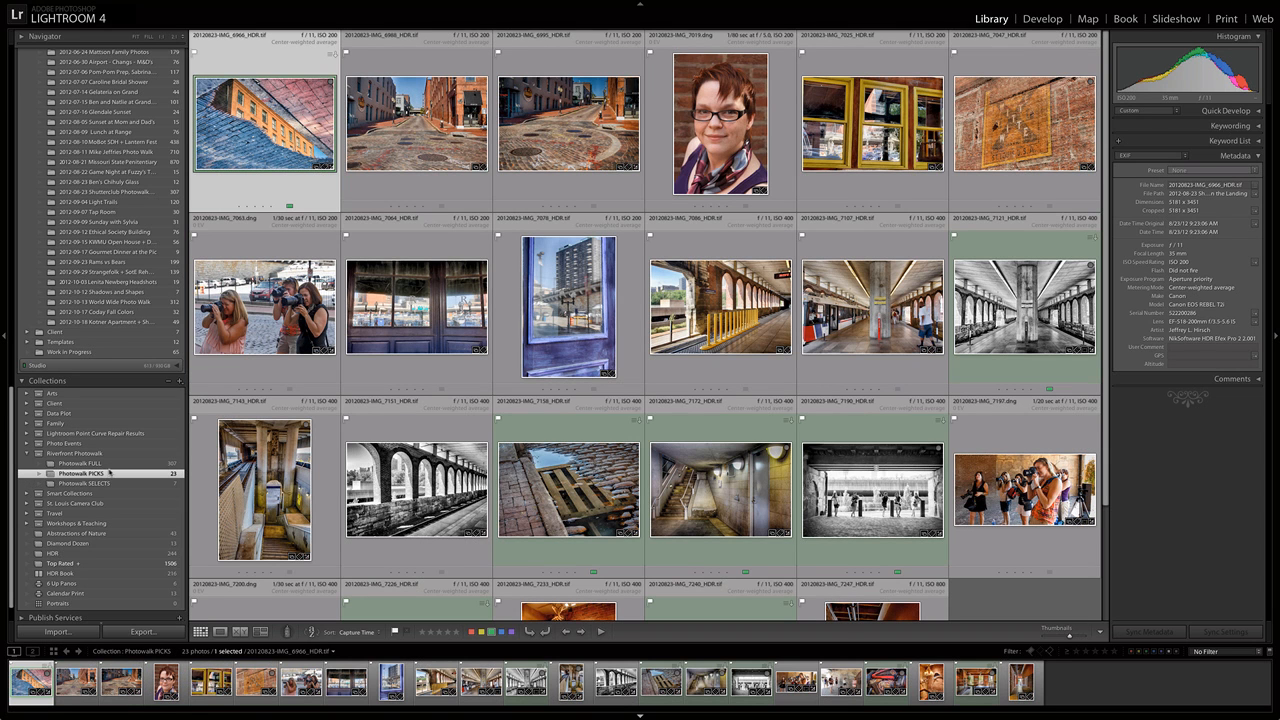
click(112, 465)
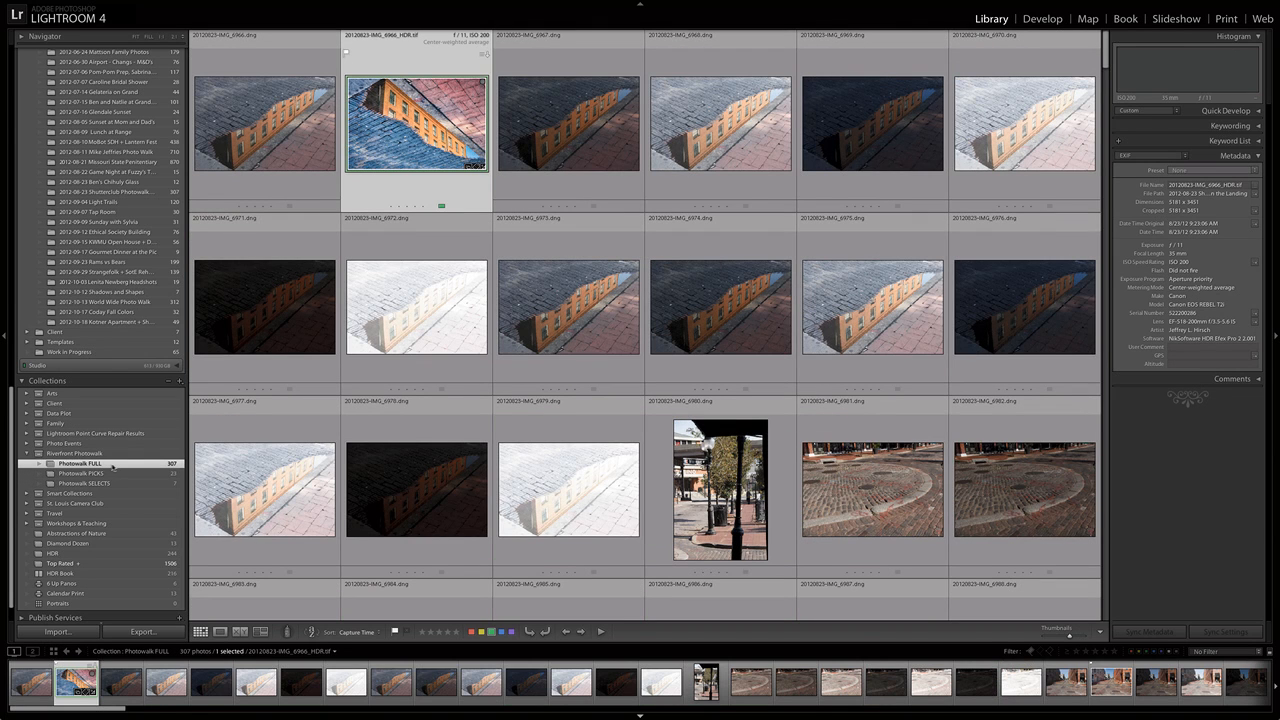